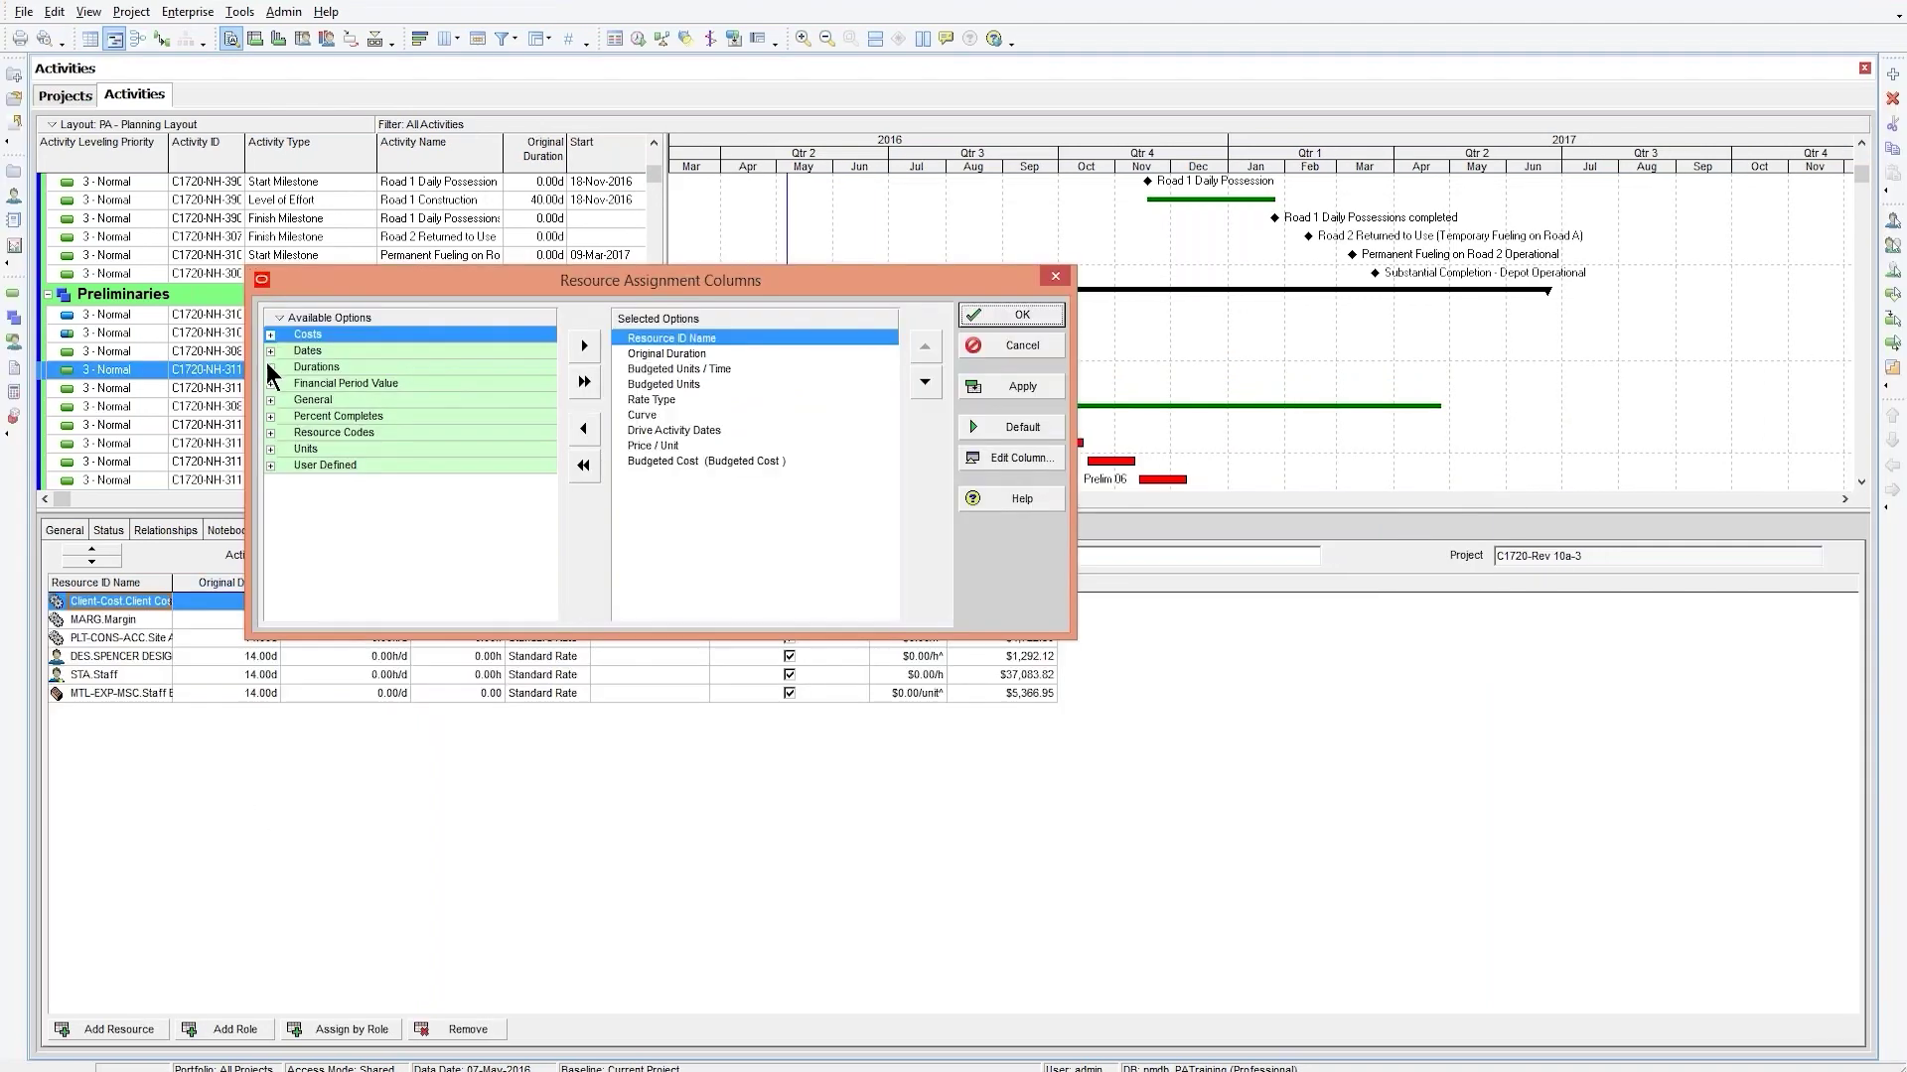
- Add Original Lag as a resource column placed just below Original Duration
left_click(247, 367)
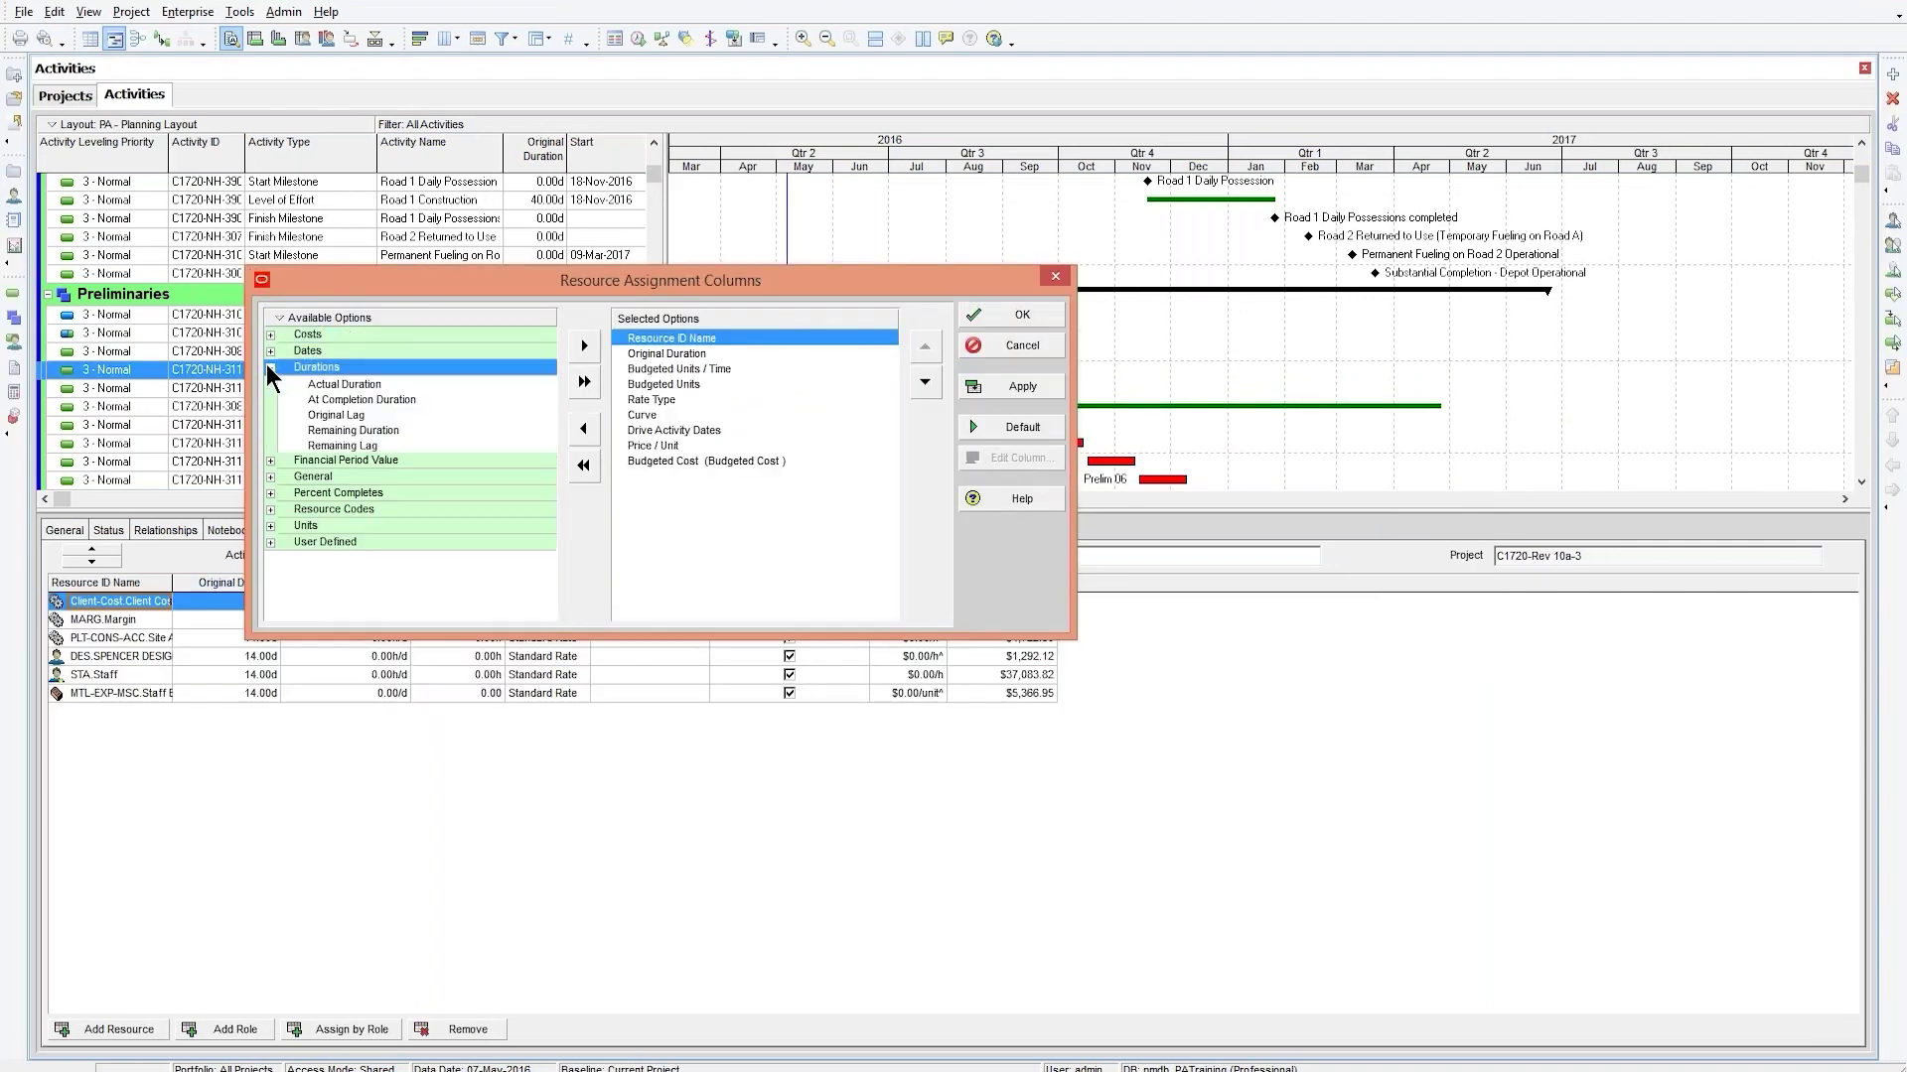
double_click(334, 415)
left_click(924, 383)
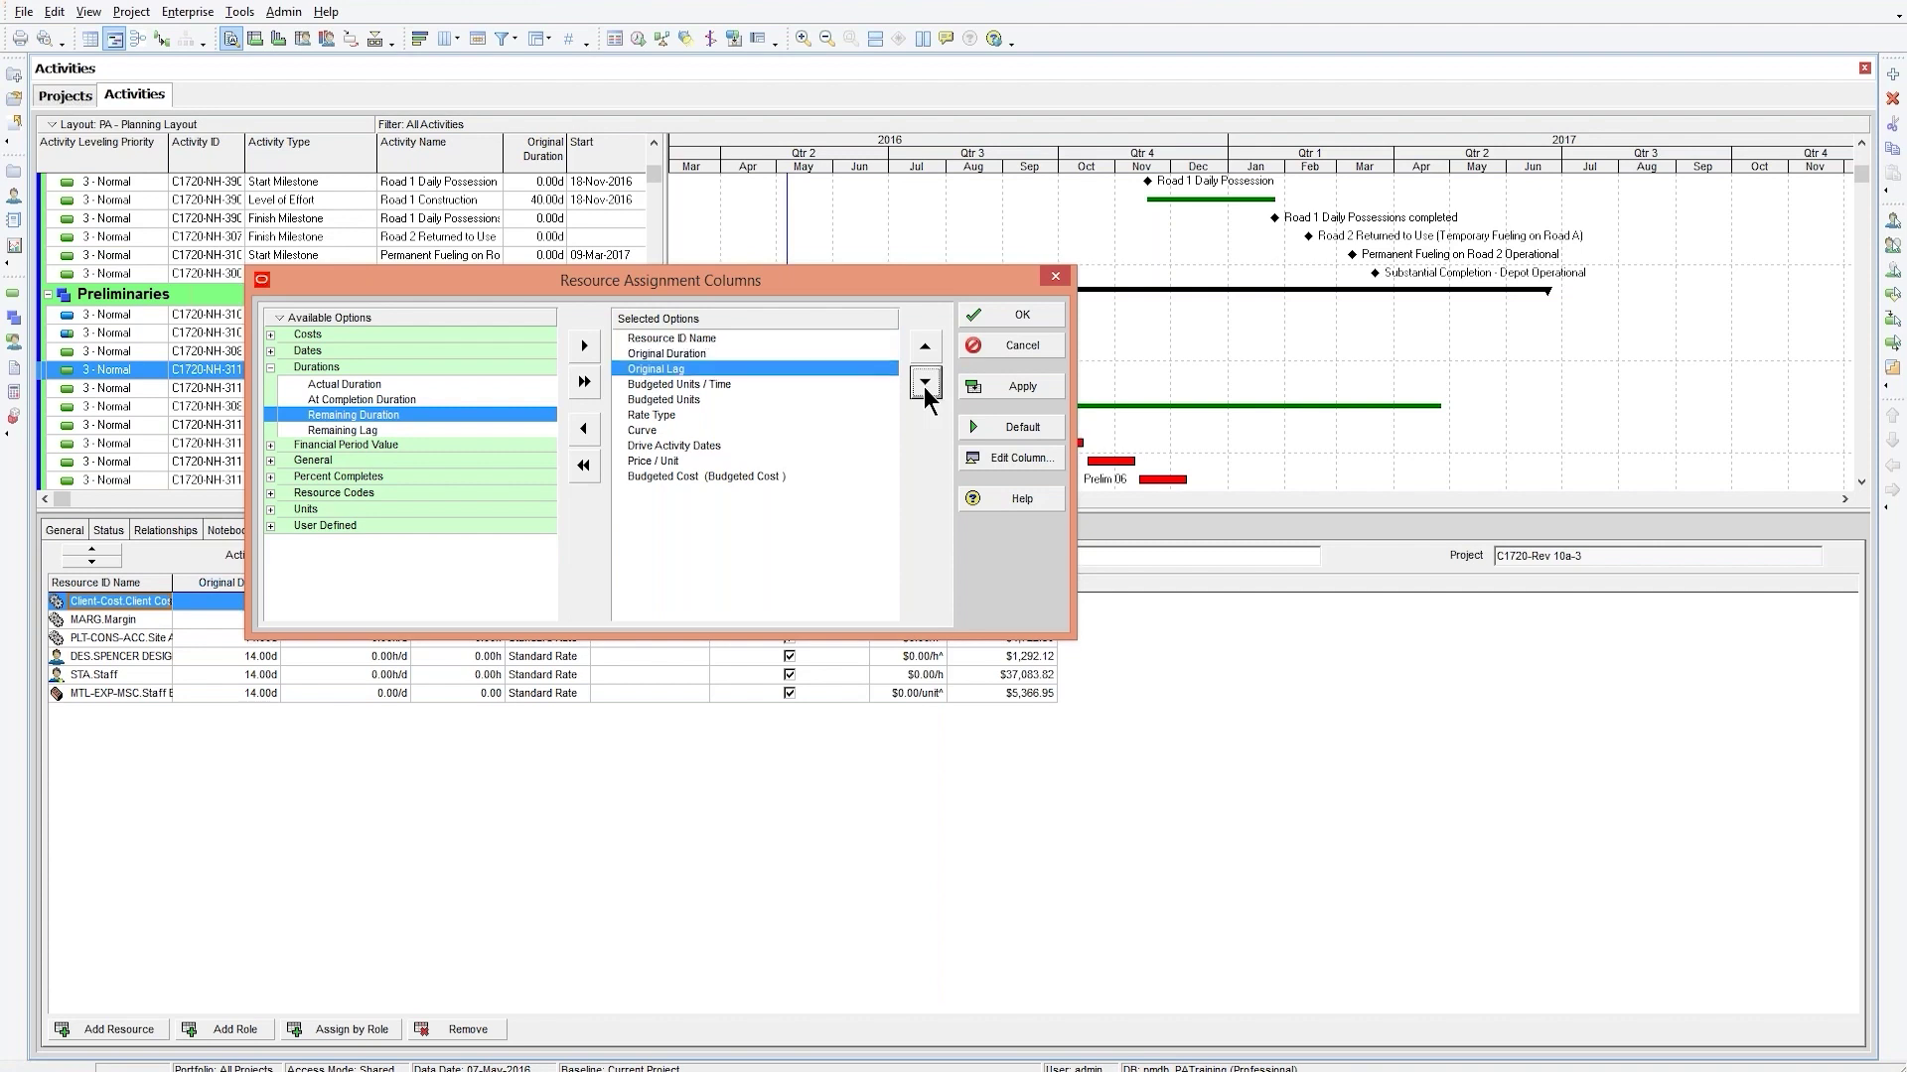
left_click(924, 383)
left_click(925, 349)
left_click_drag(822, 276, 959, 114)
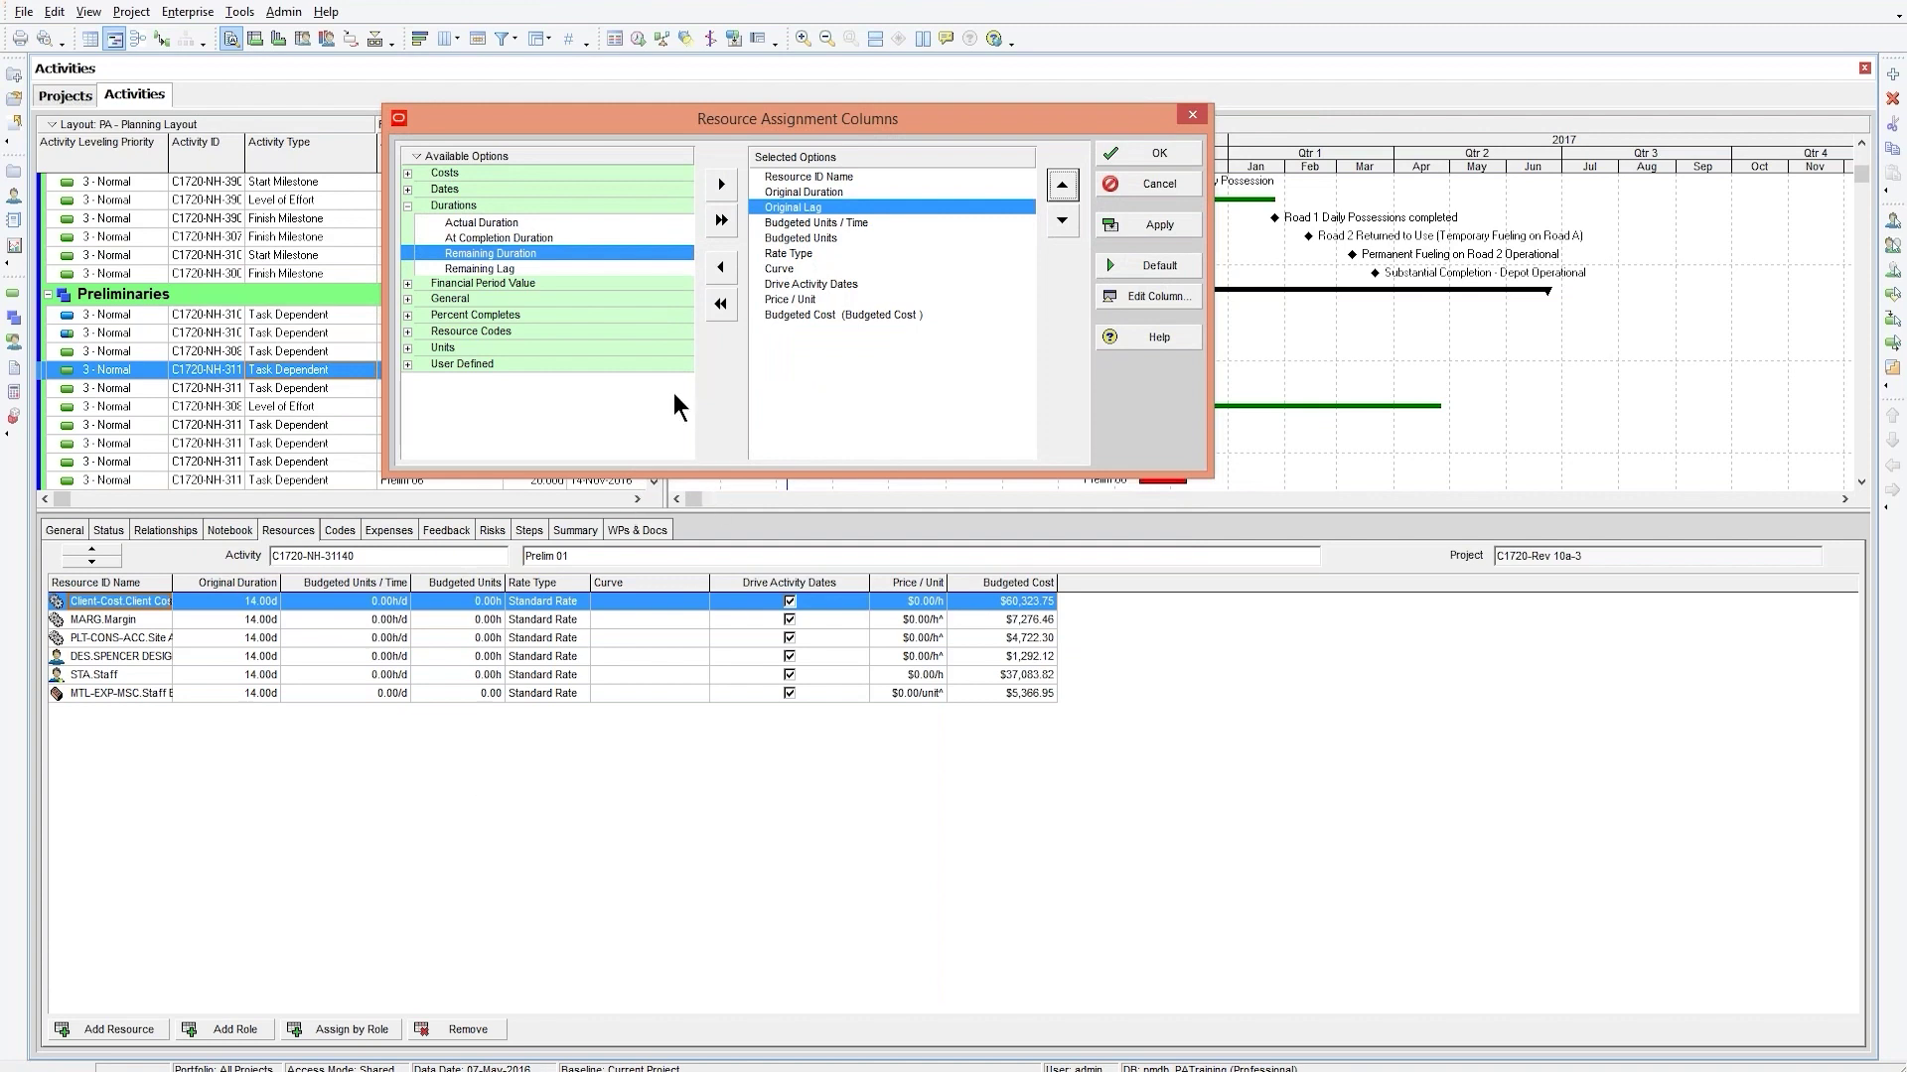
- Add Start and Finish columns, order them Original Duration, Original Lag, Start, Finish, and apply
left_click(407, 188)
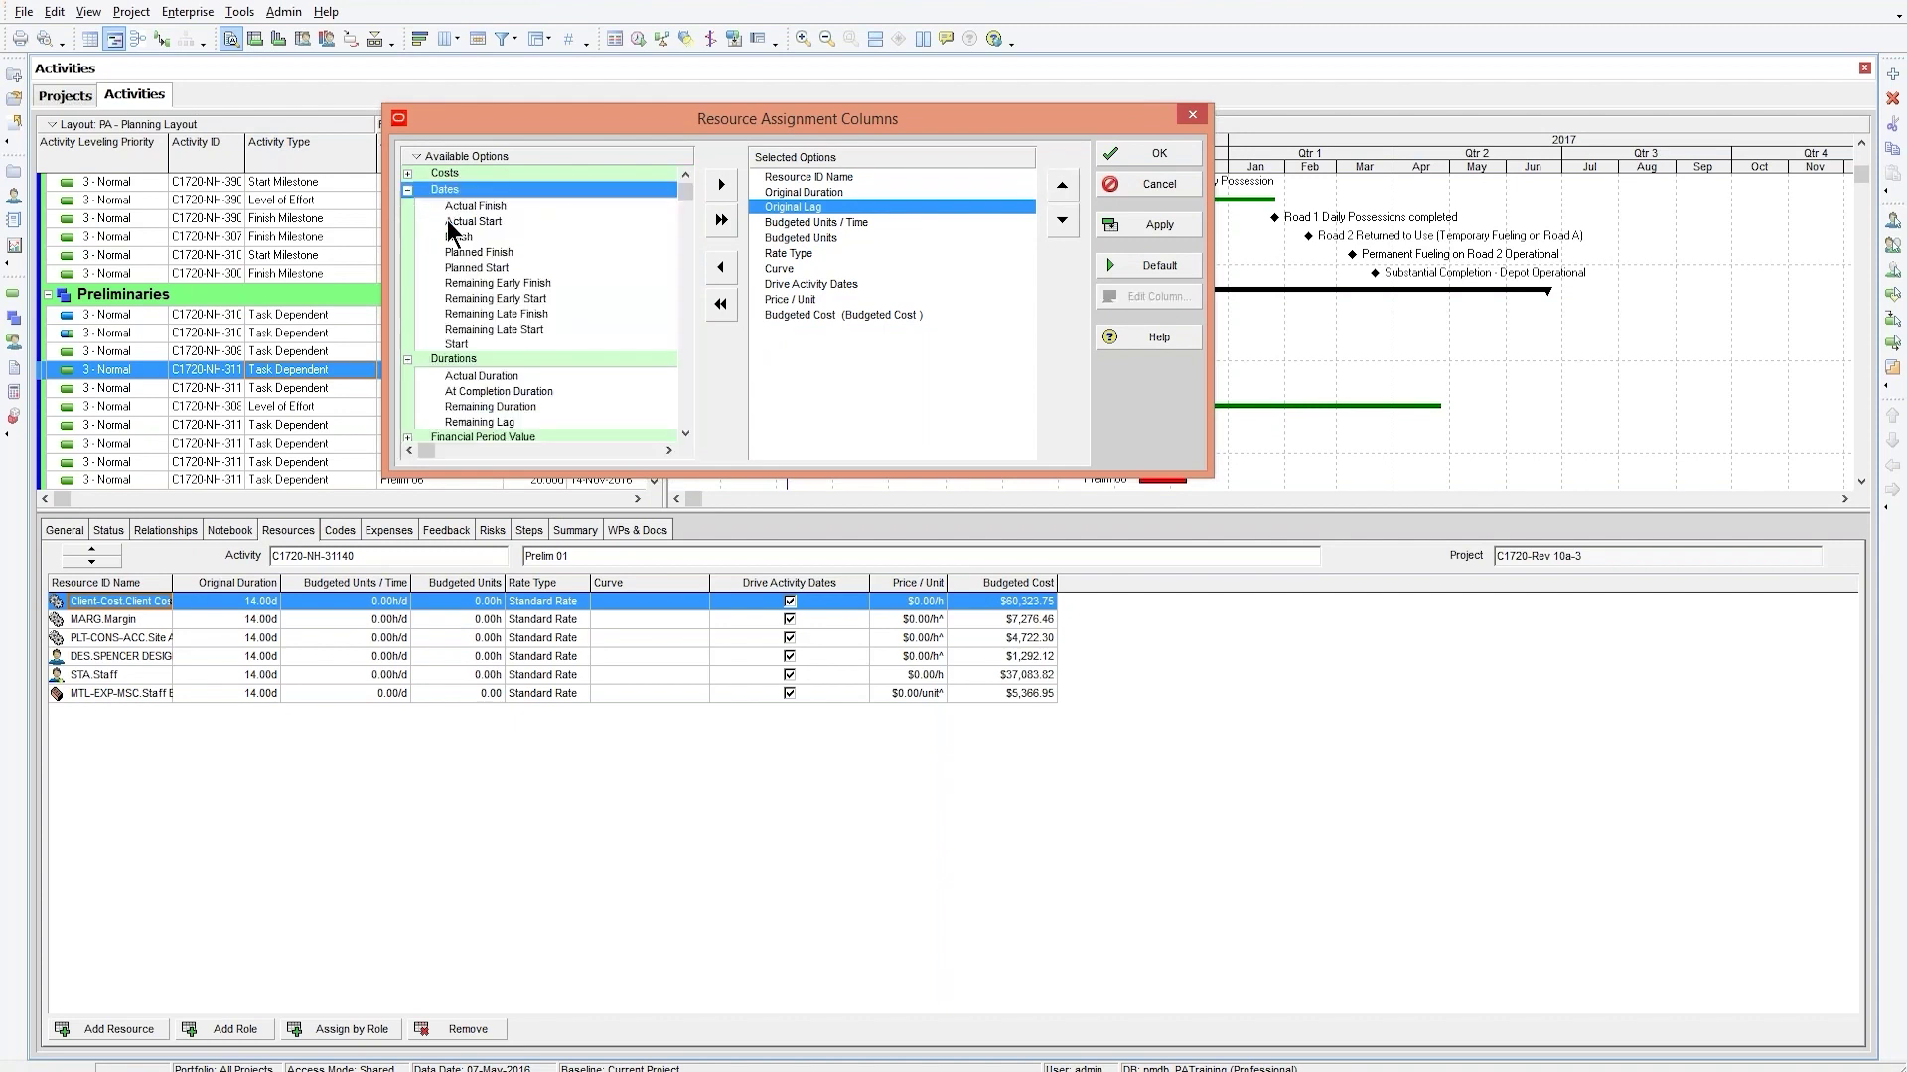
left_click(457, 238)
double_click(457, 239)
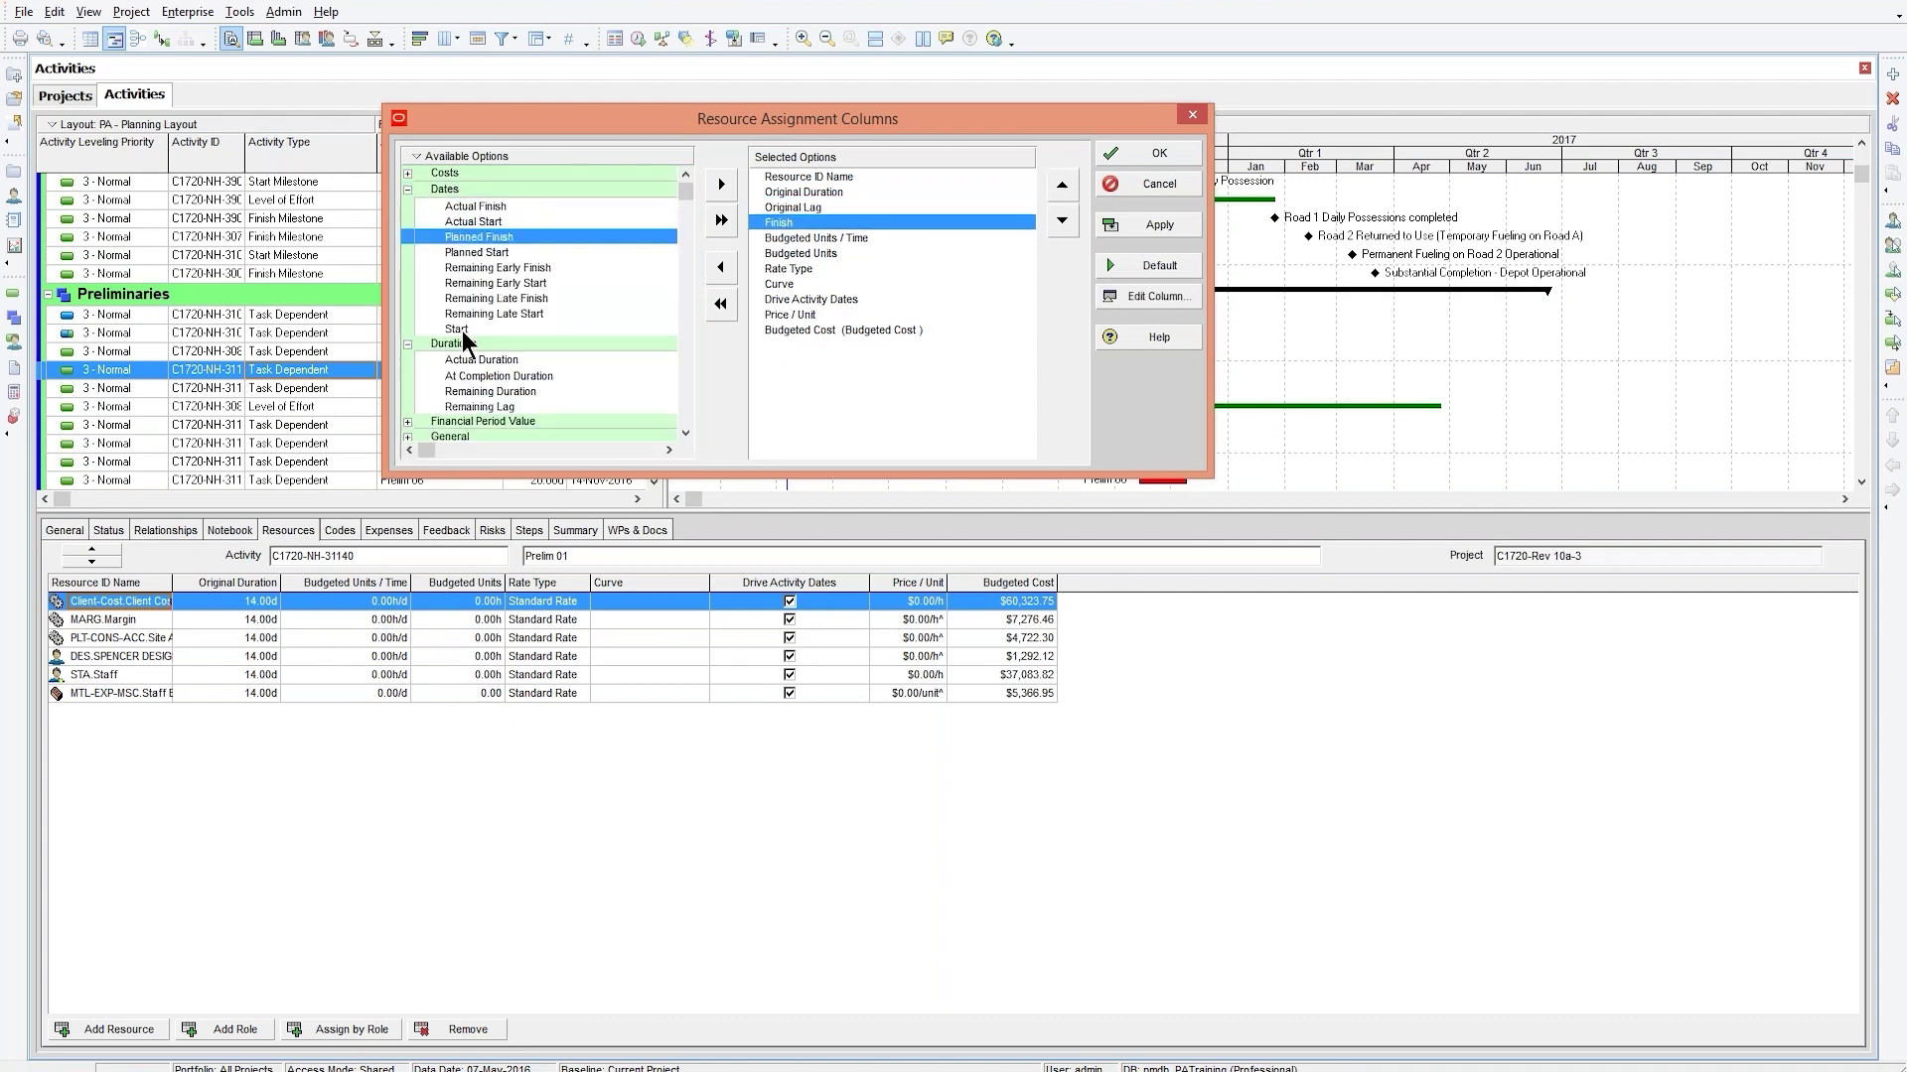
double_click(458, 329)
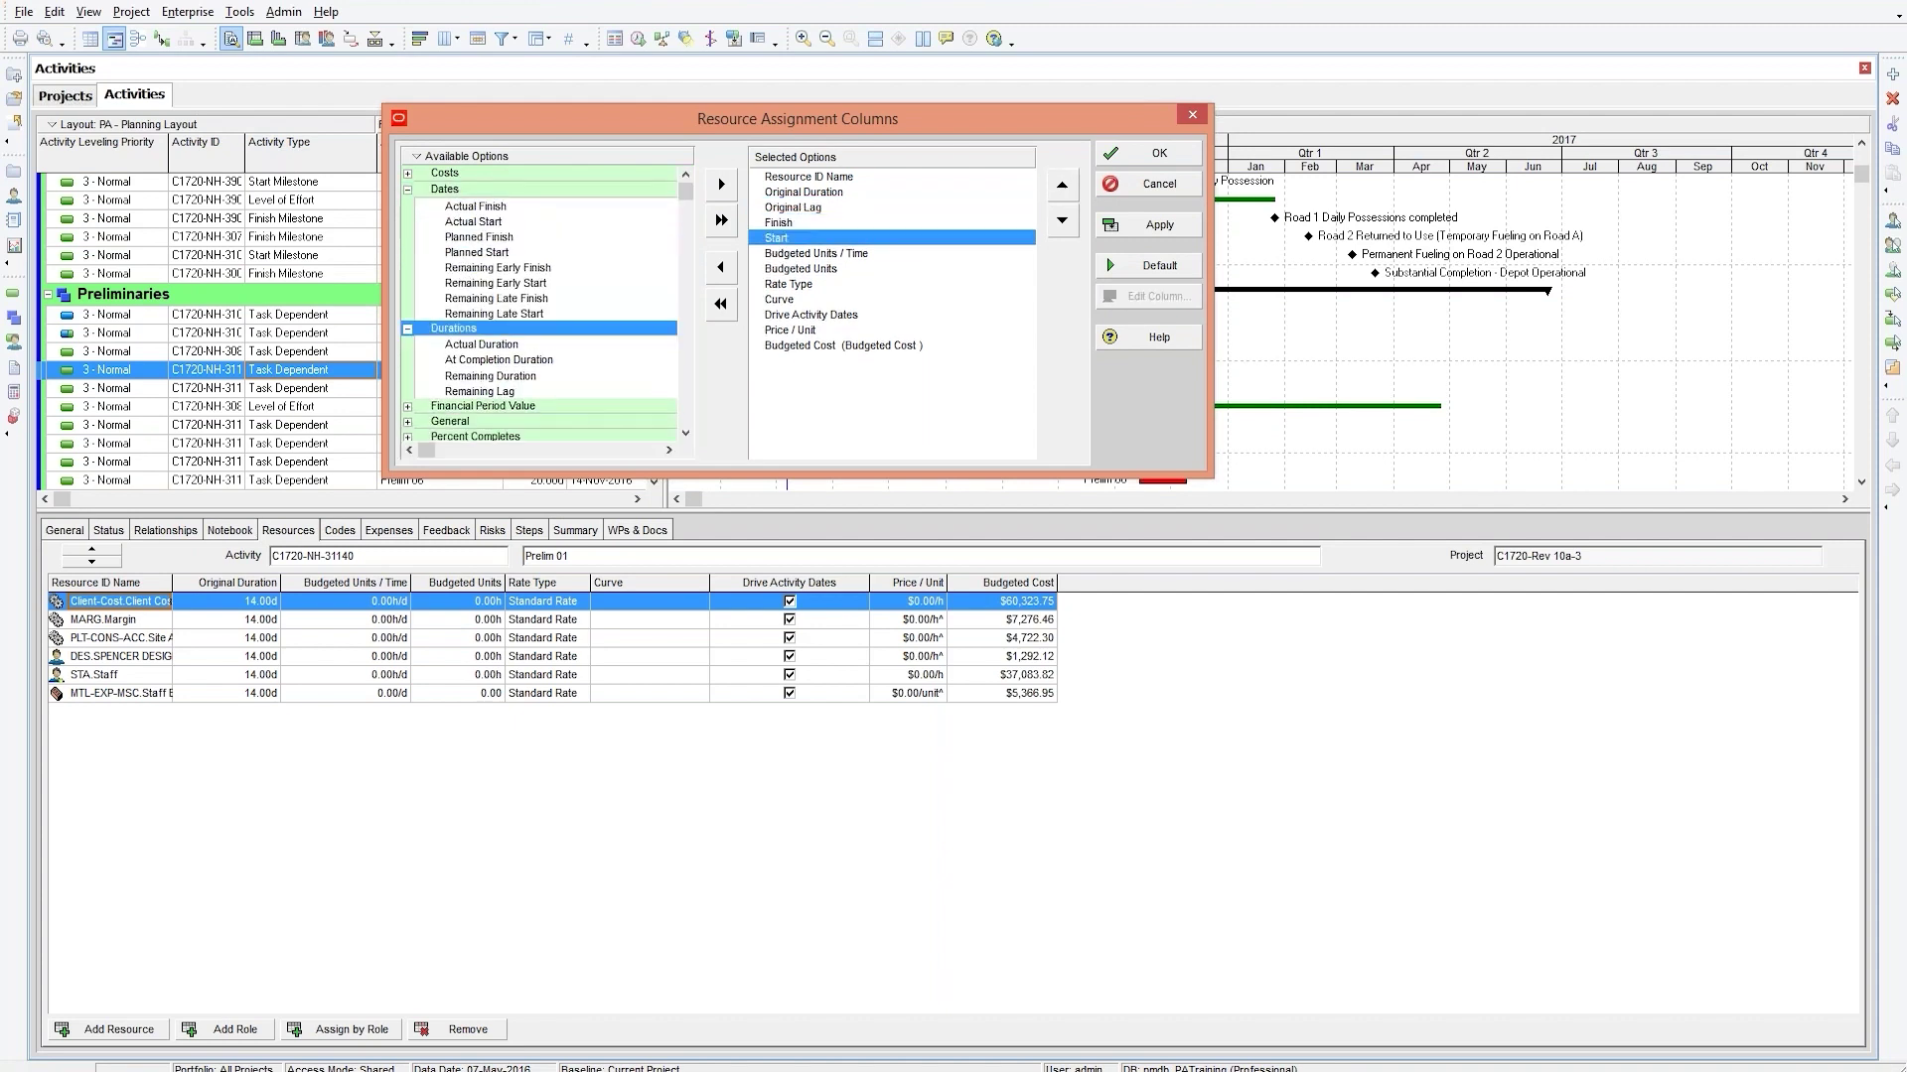
left_click(1061, 185)
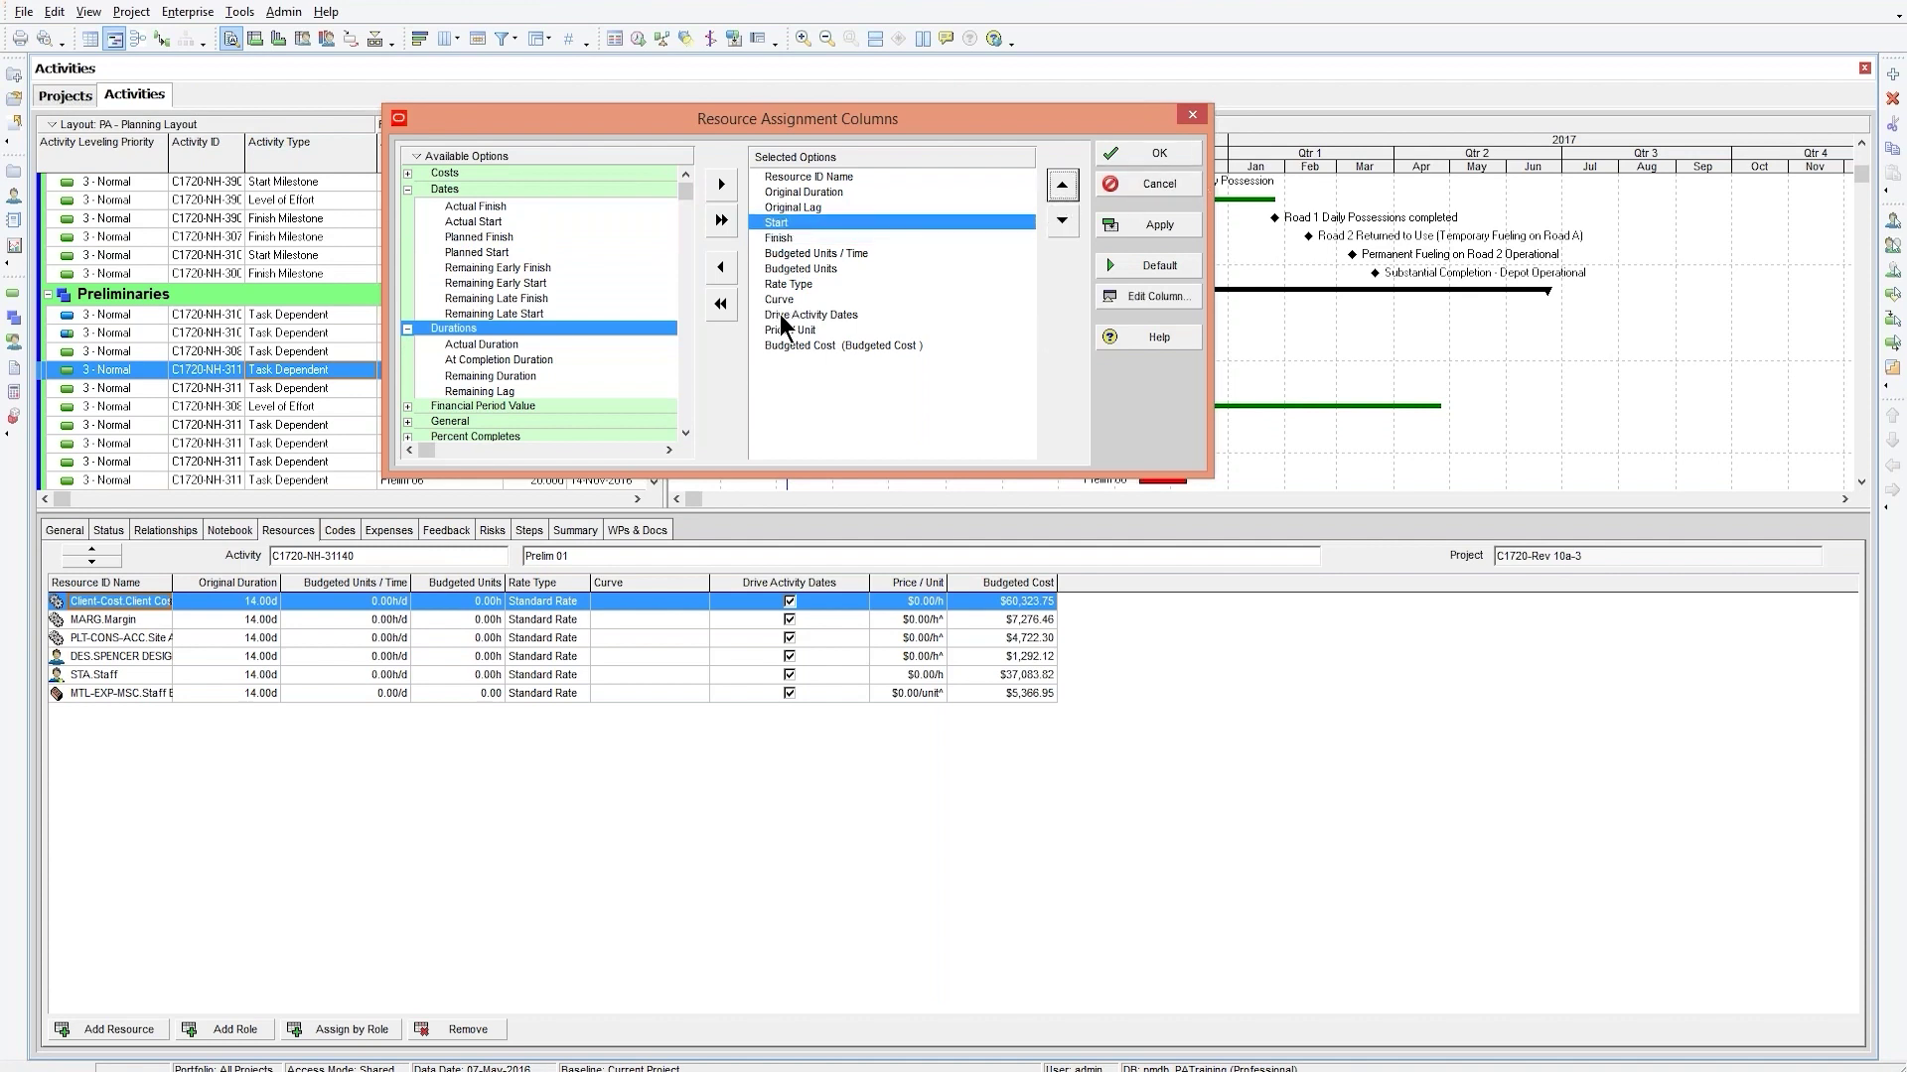
left_click(786, 193)
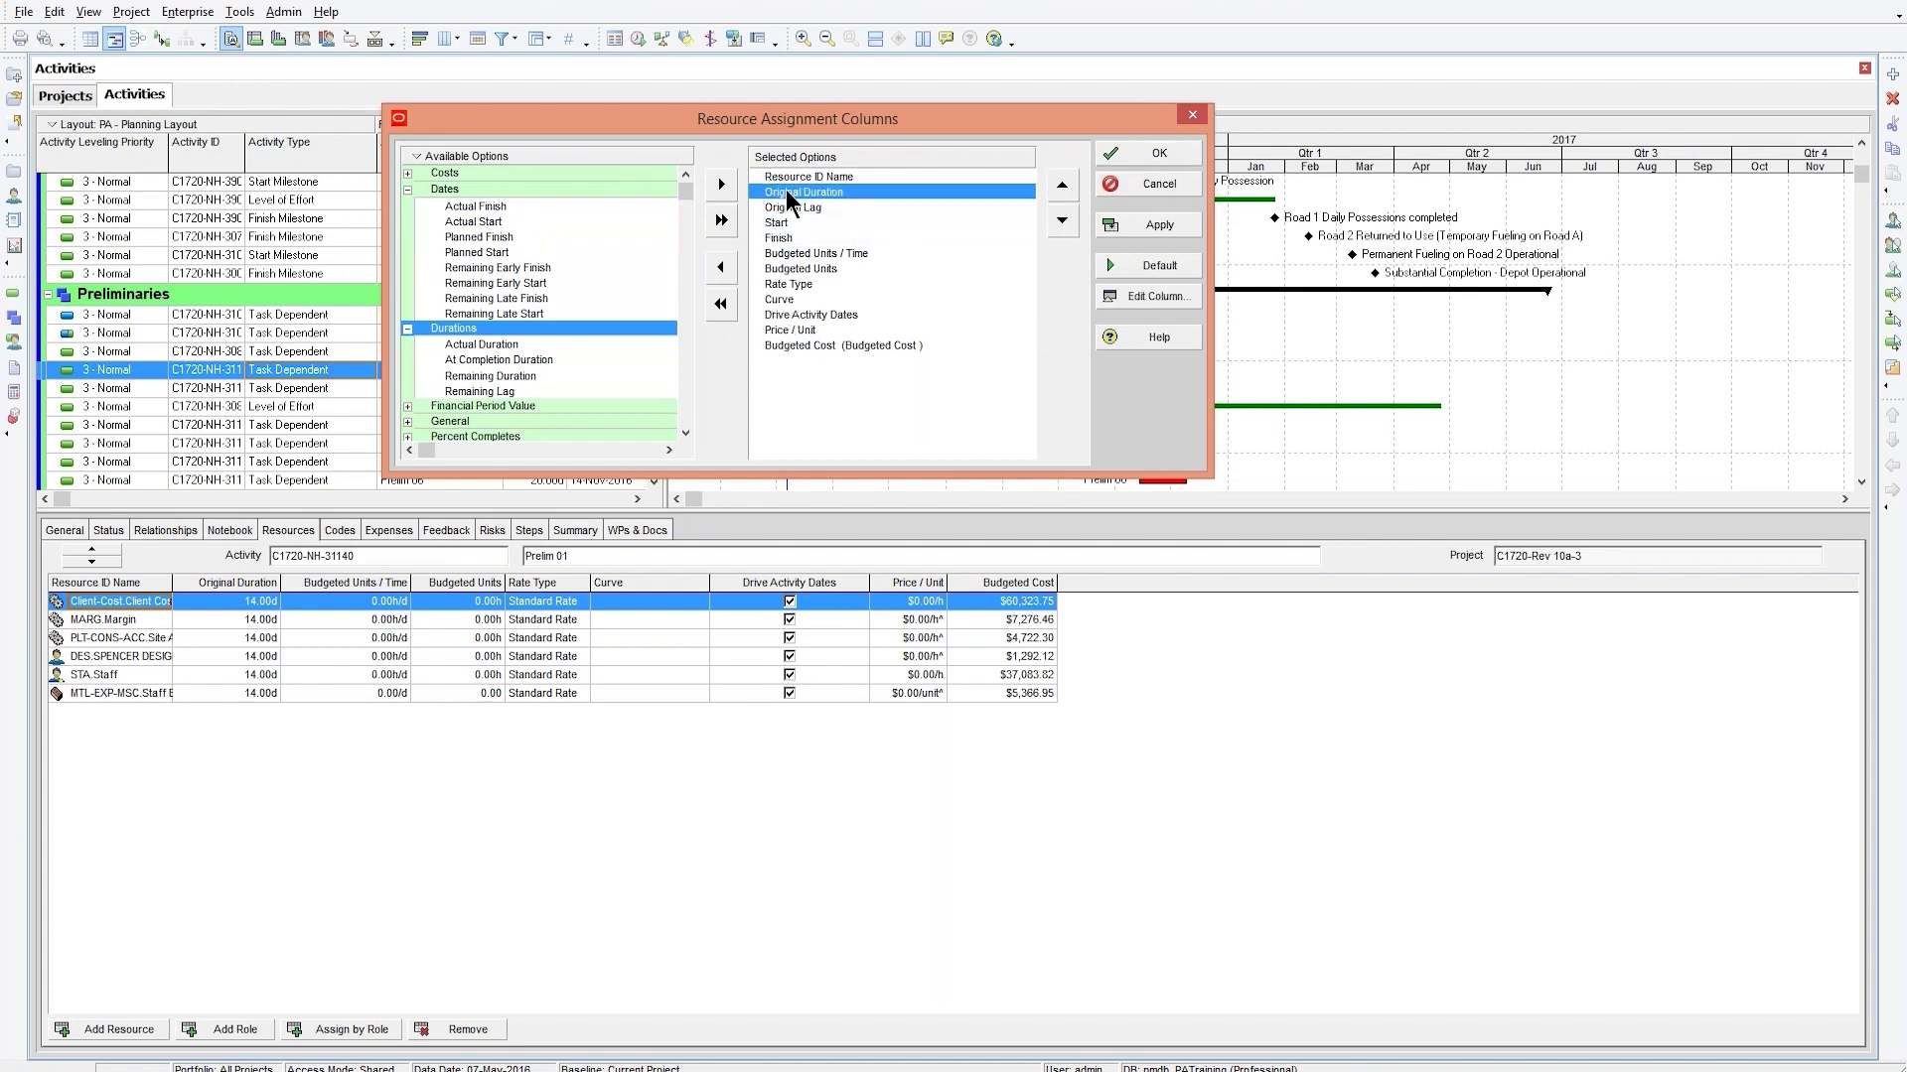
left_click(1060, 222)
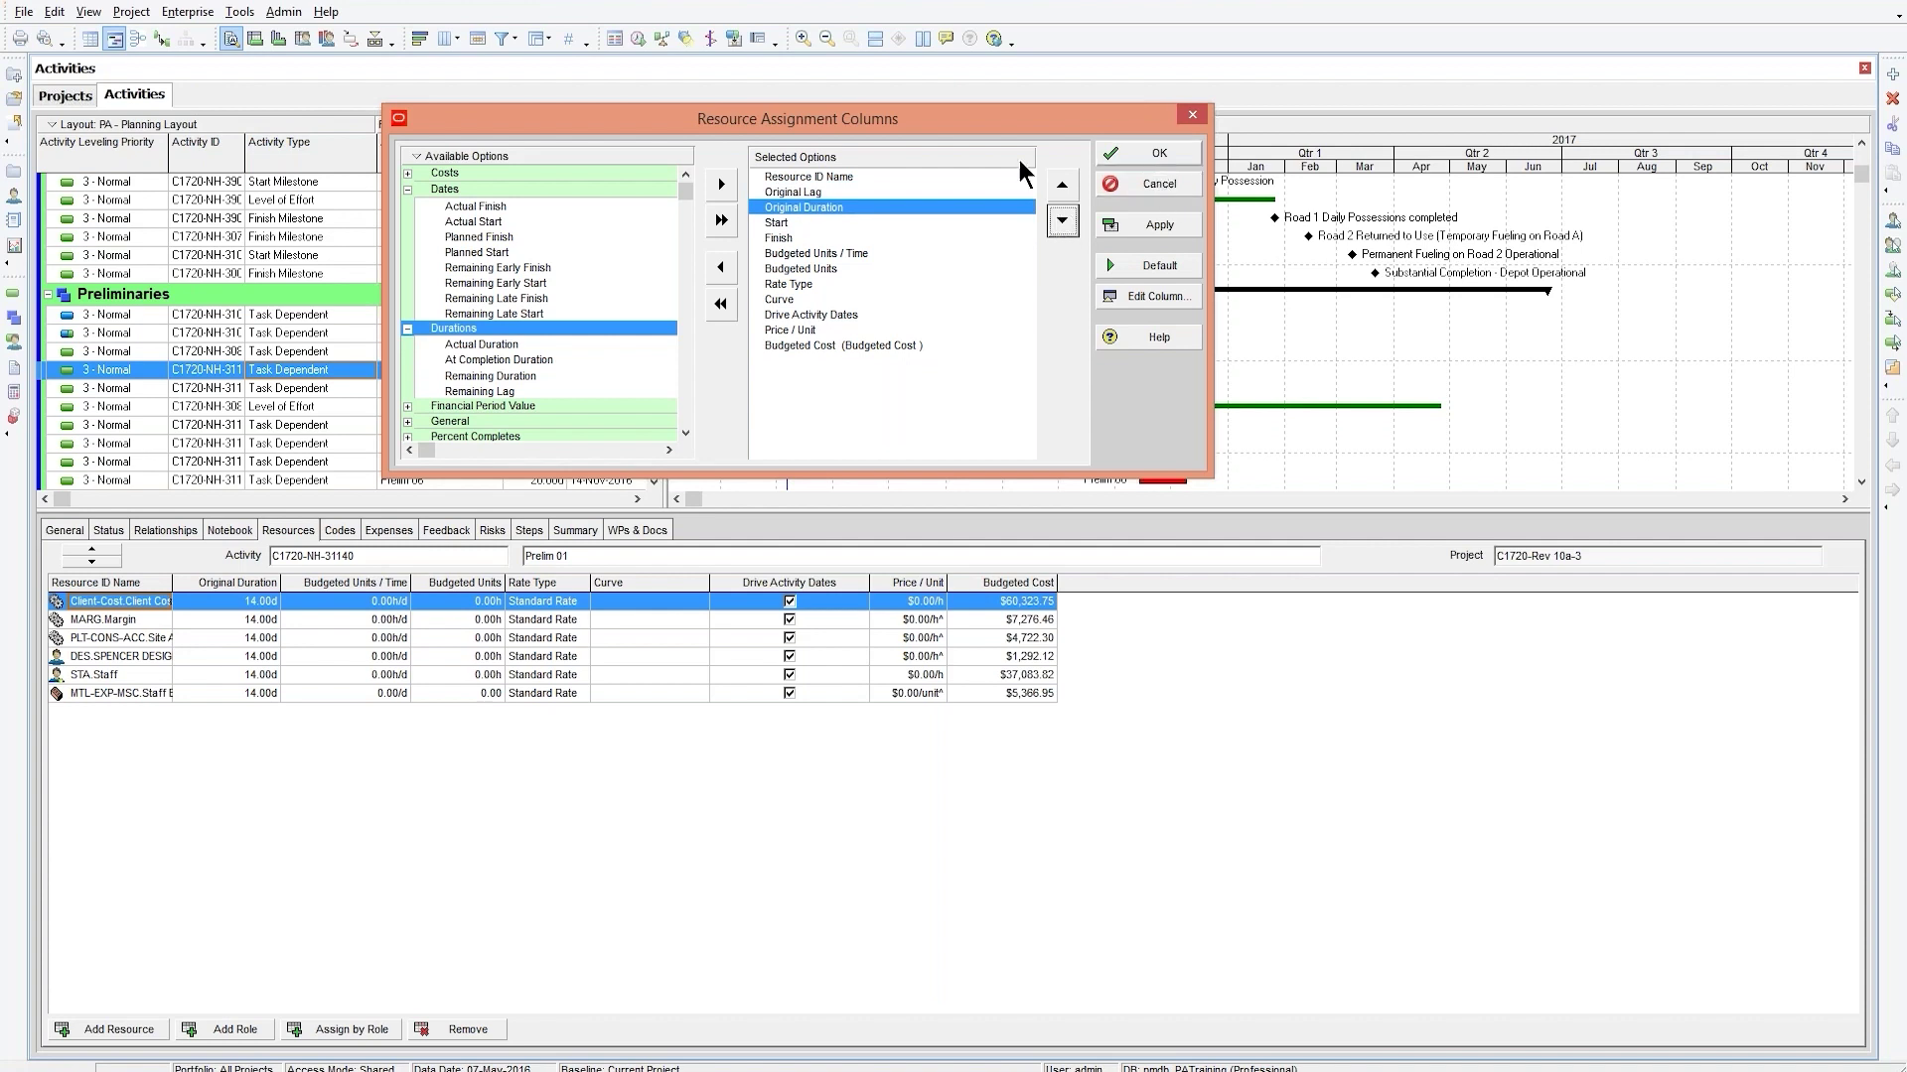
left_click(835, 193)
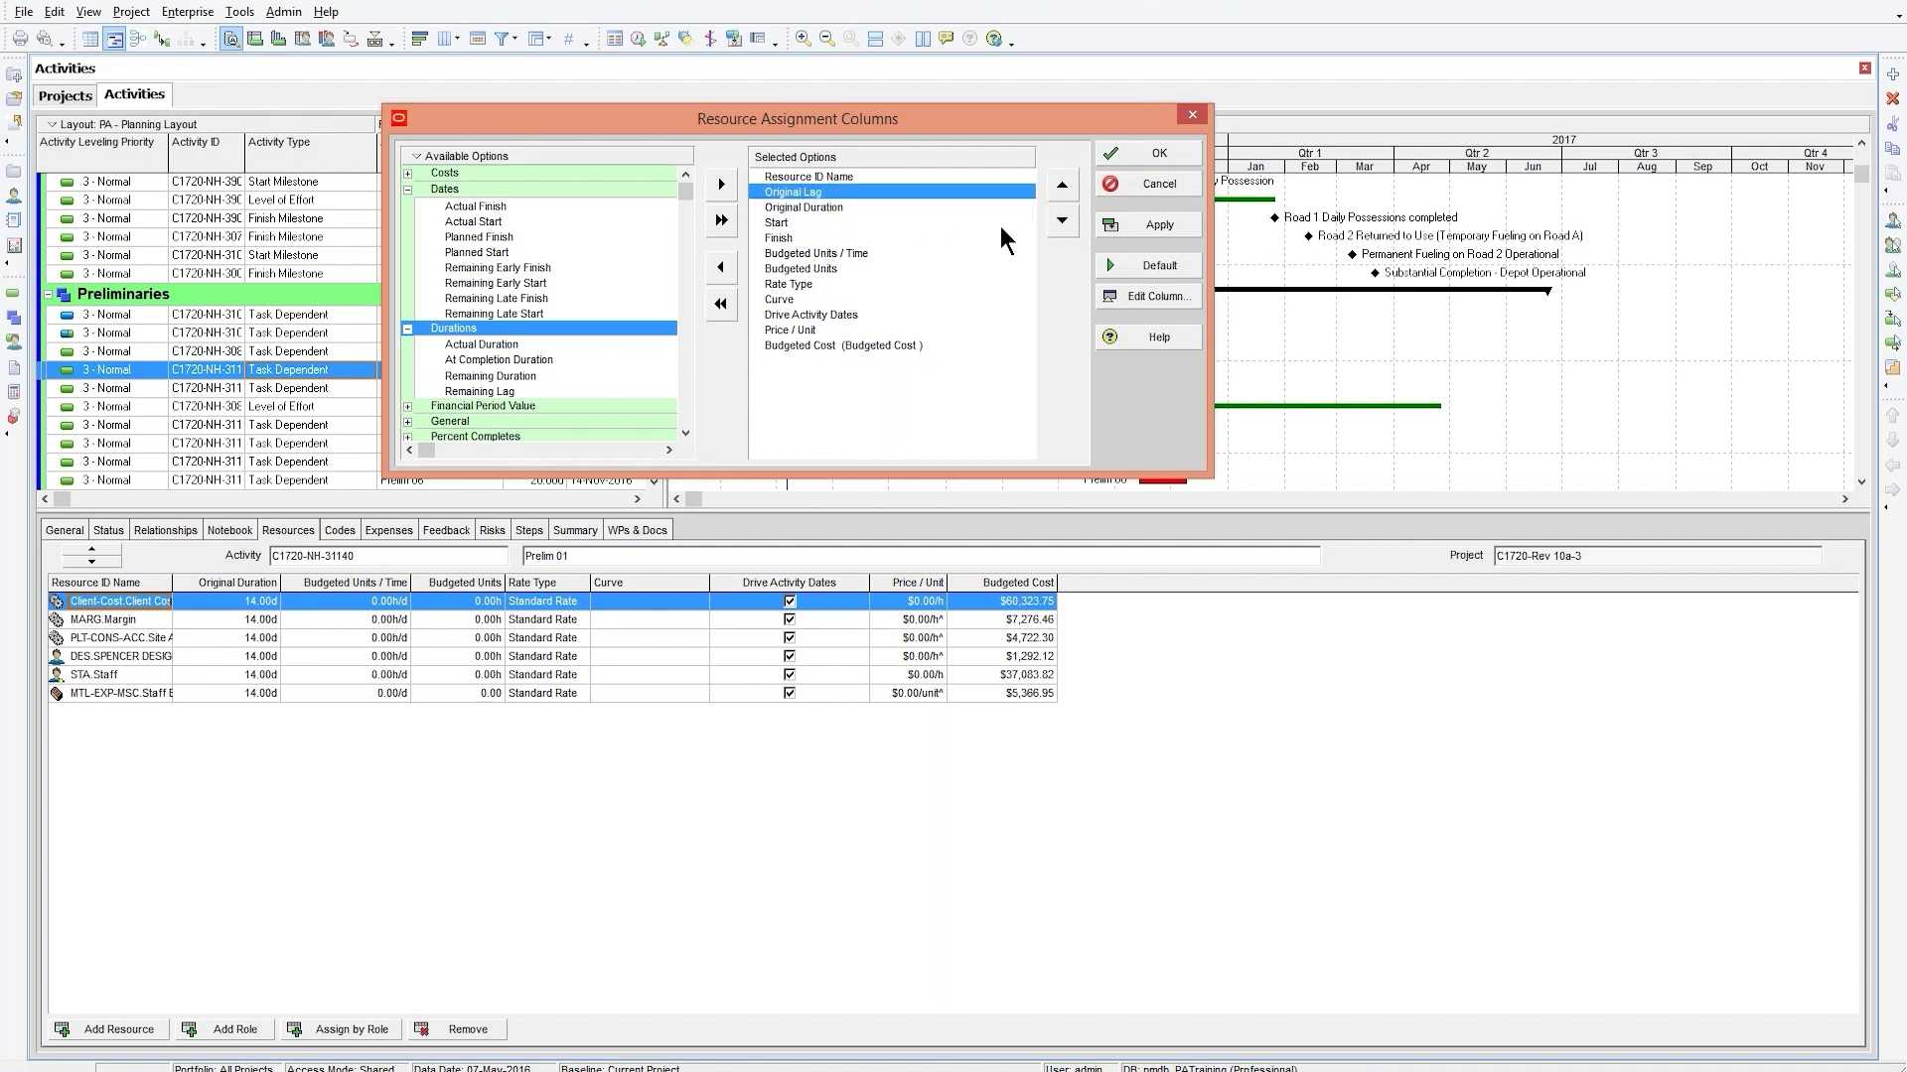
left_click(1061, 220)
left_click(1152, 153)
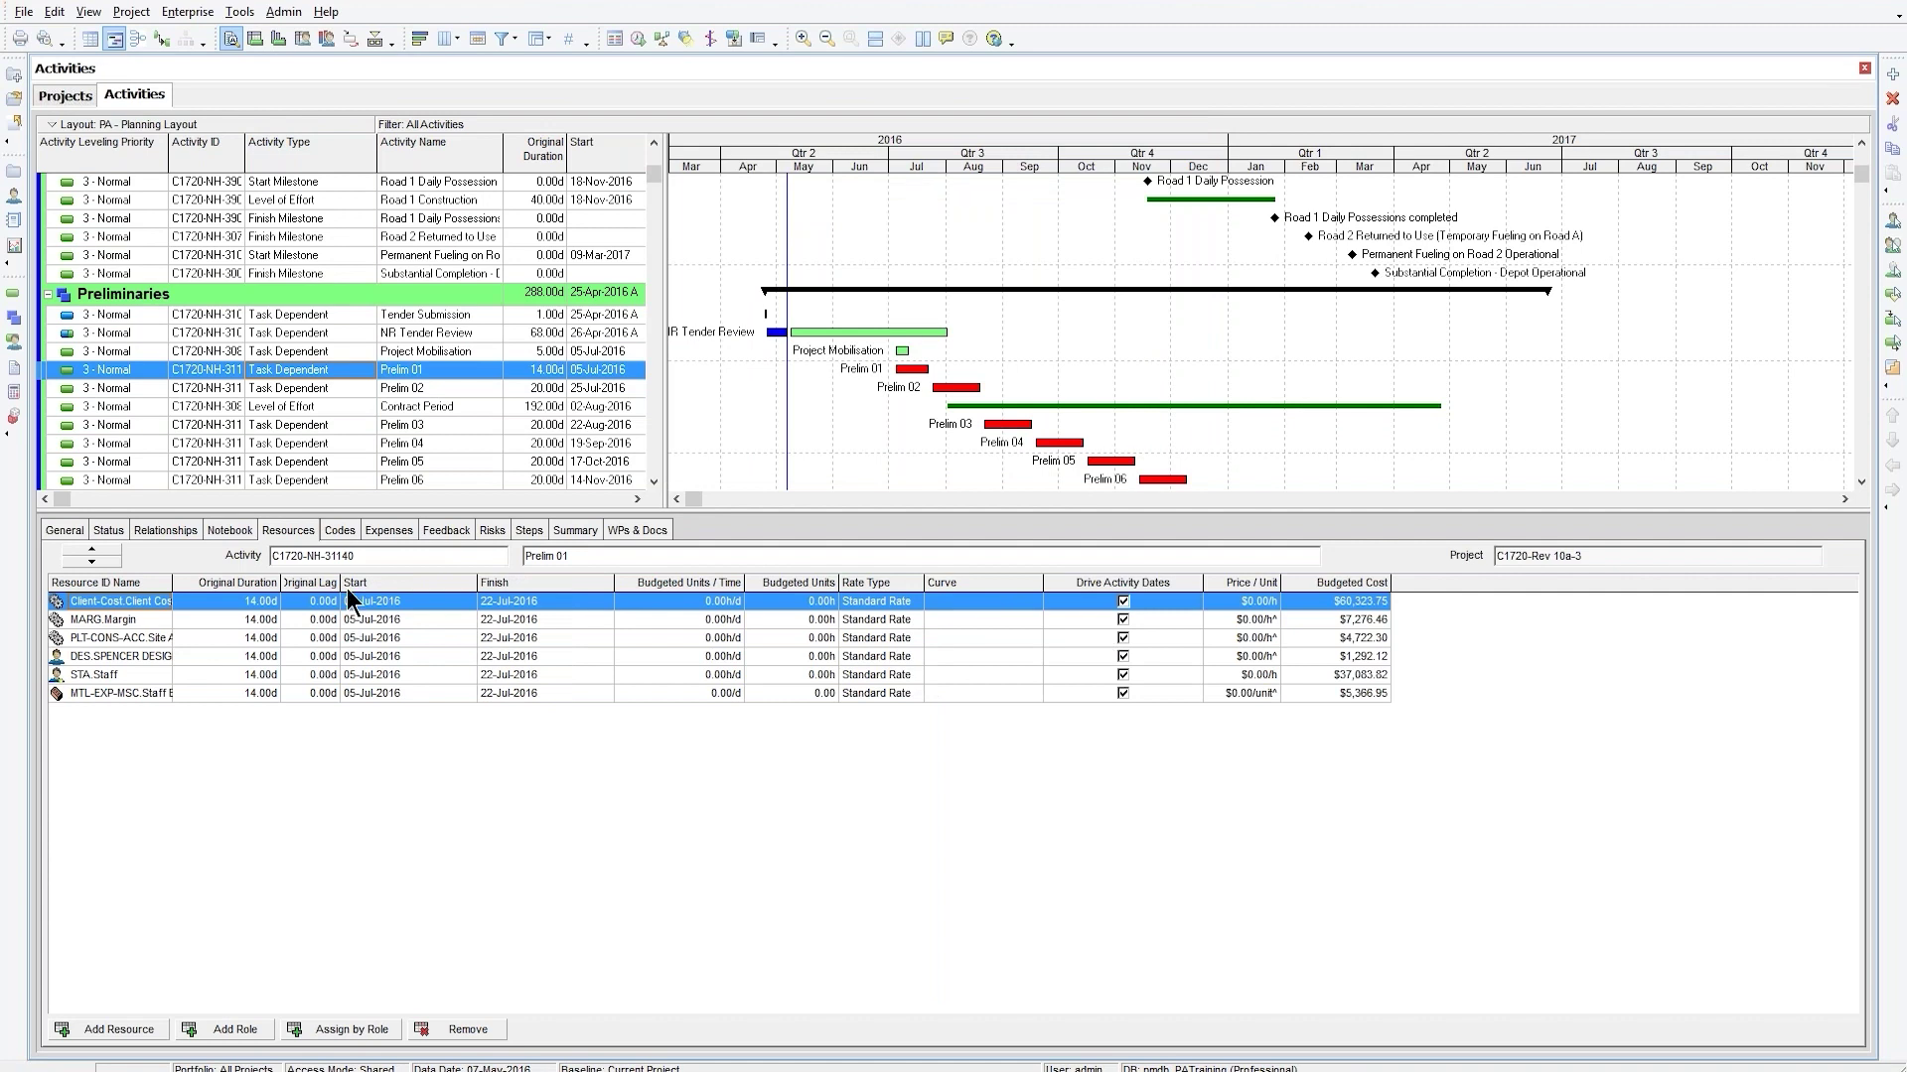
- Widen the Original Lag column, then reselect Prelim 01 via Prelim 02 to refresh its assignments
left_click_drag(343, 584, 384, 586)
left_click(308, 390)
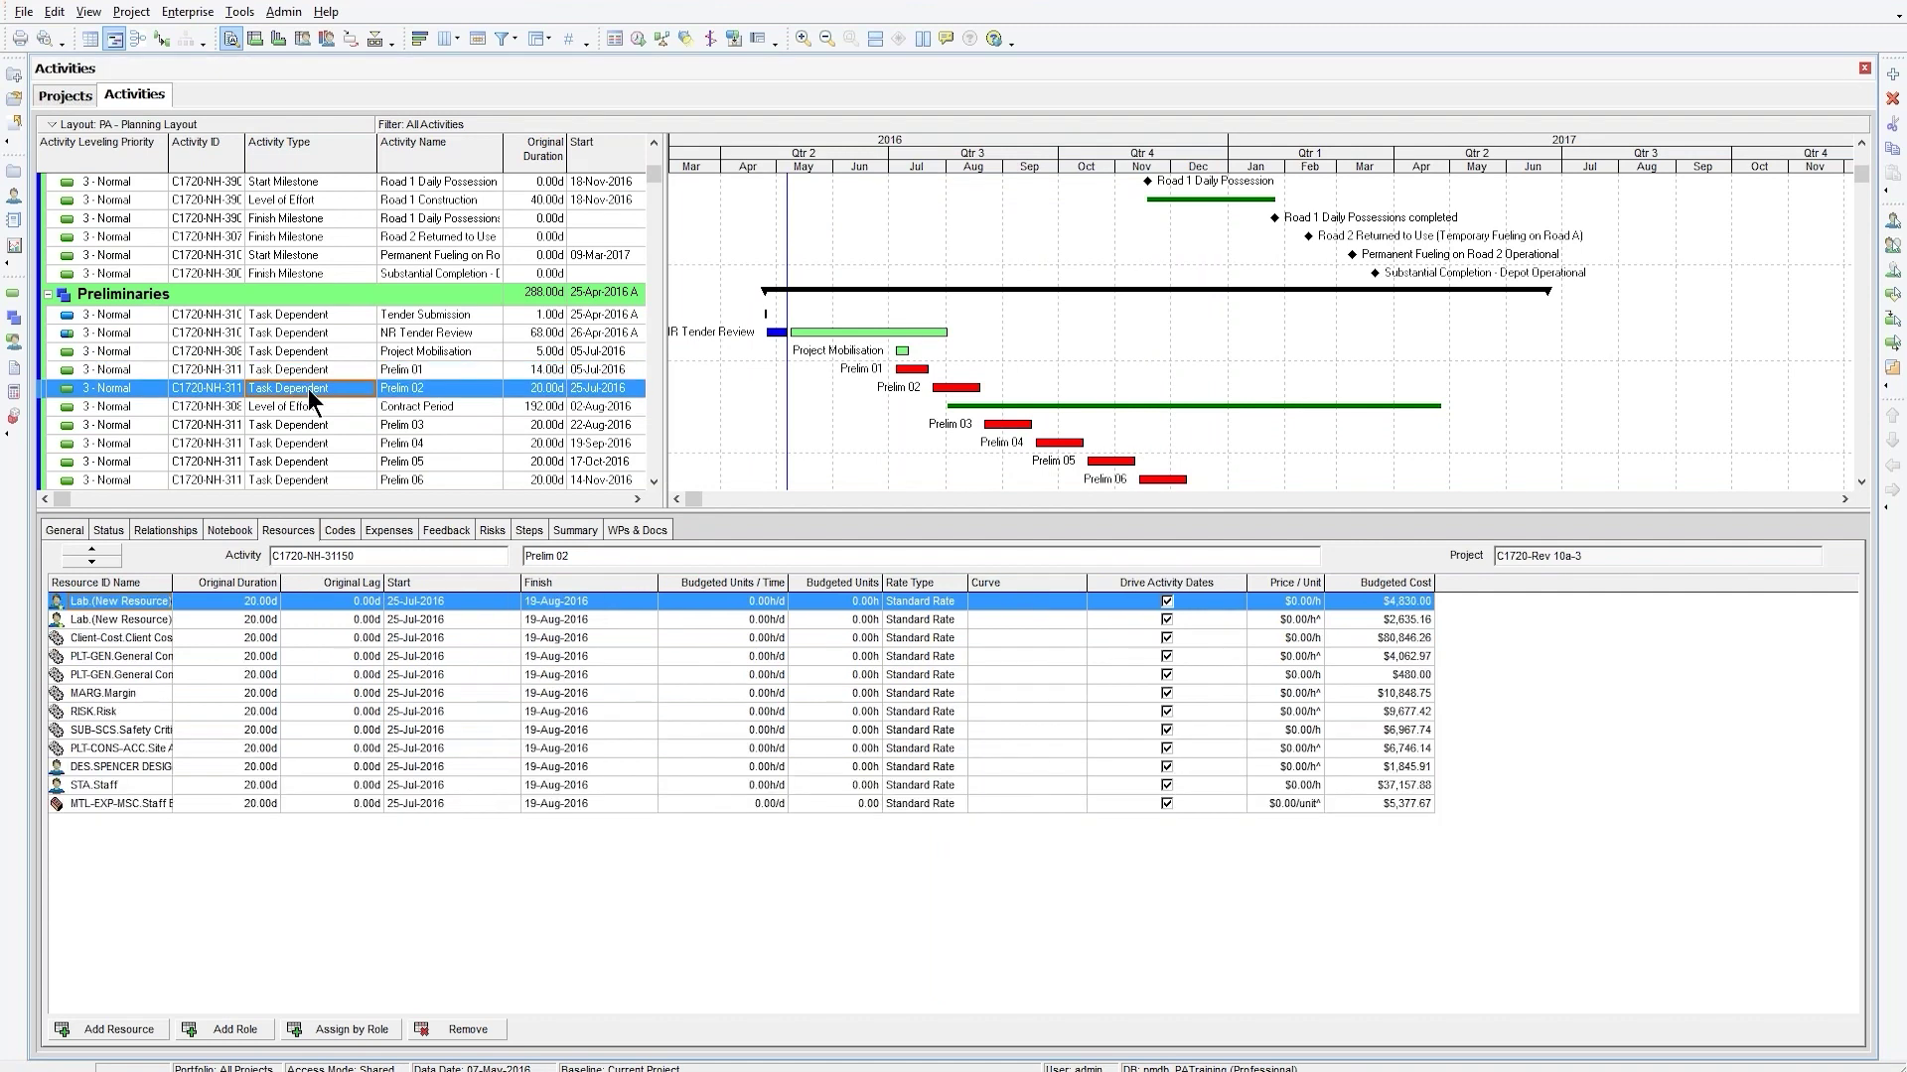
left_click(306, 371)
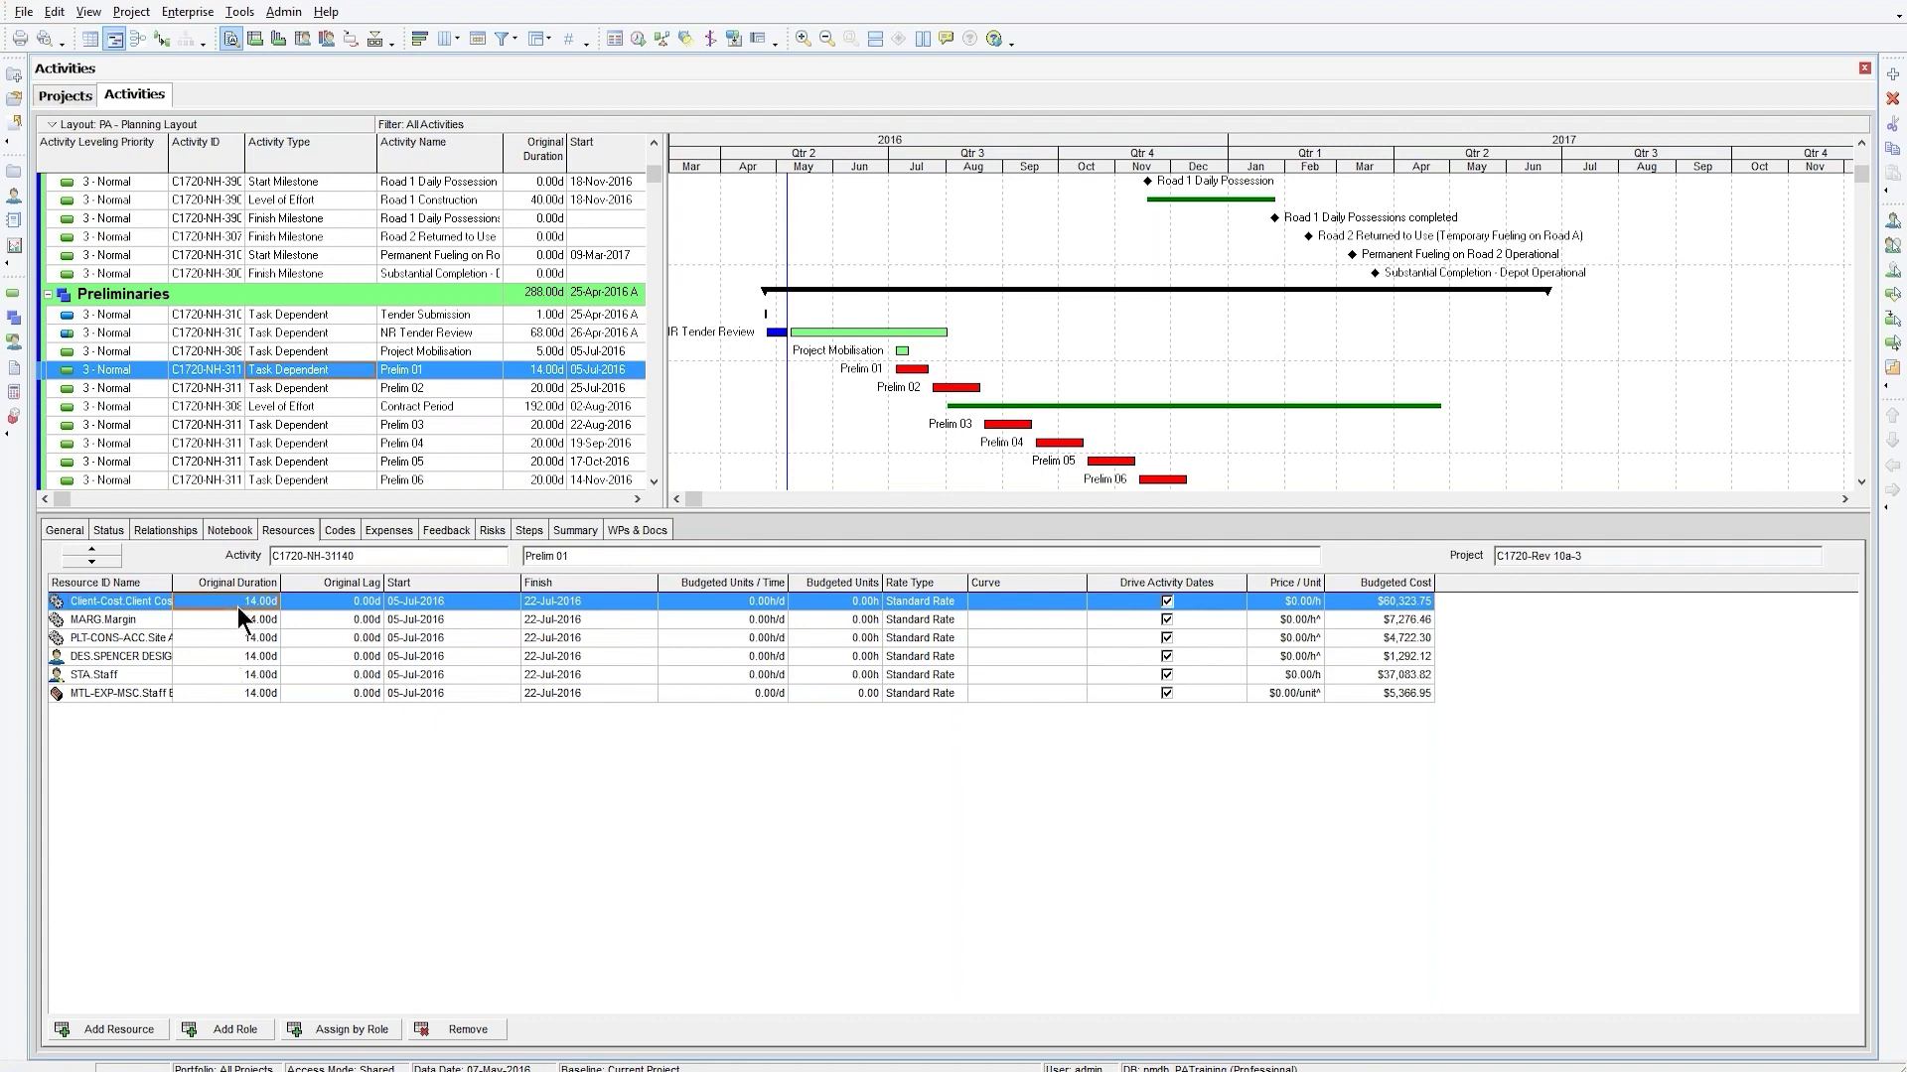
- Change the design resource assignment's Start date to 11-Jul-2016 using the calendar
left_click(508, 604)
left_click(507, 602)
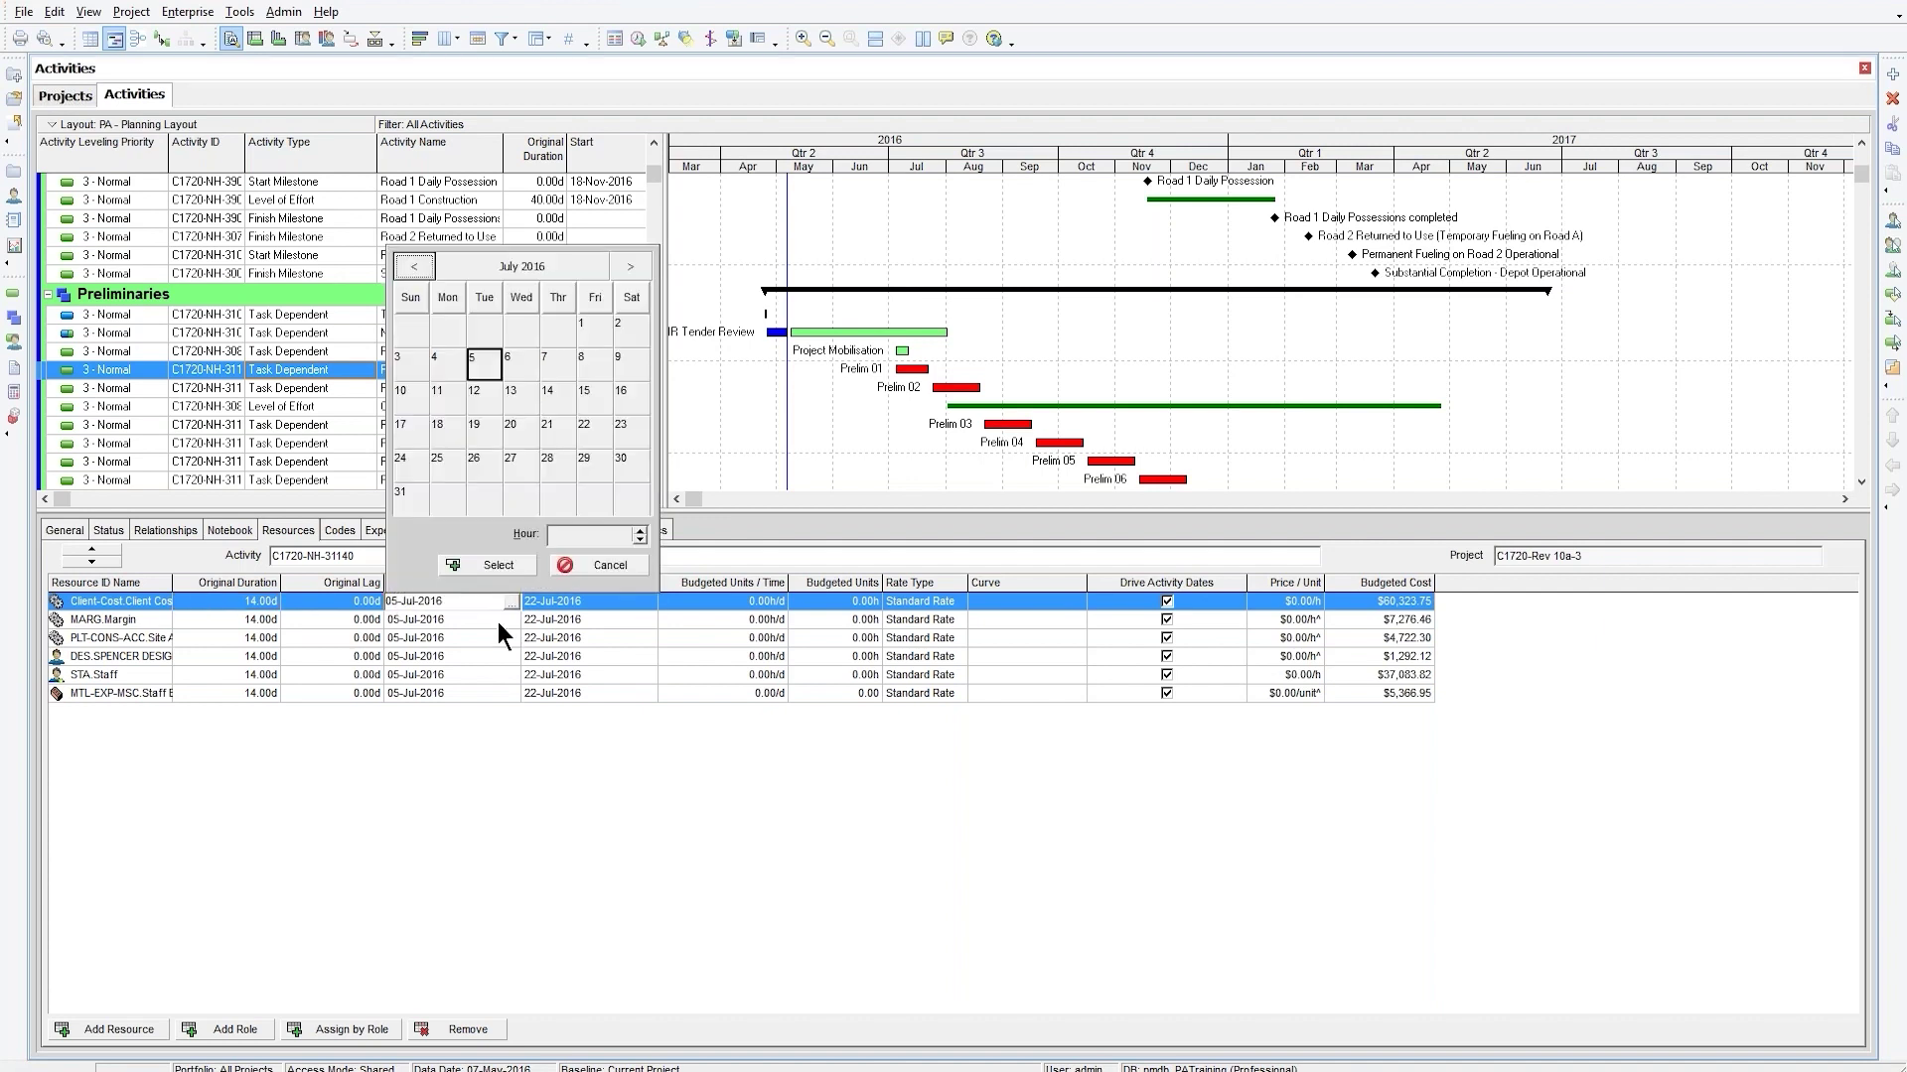
left_click(573, 563)
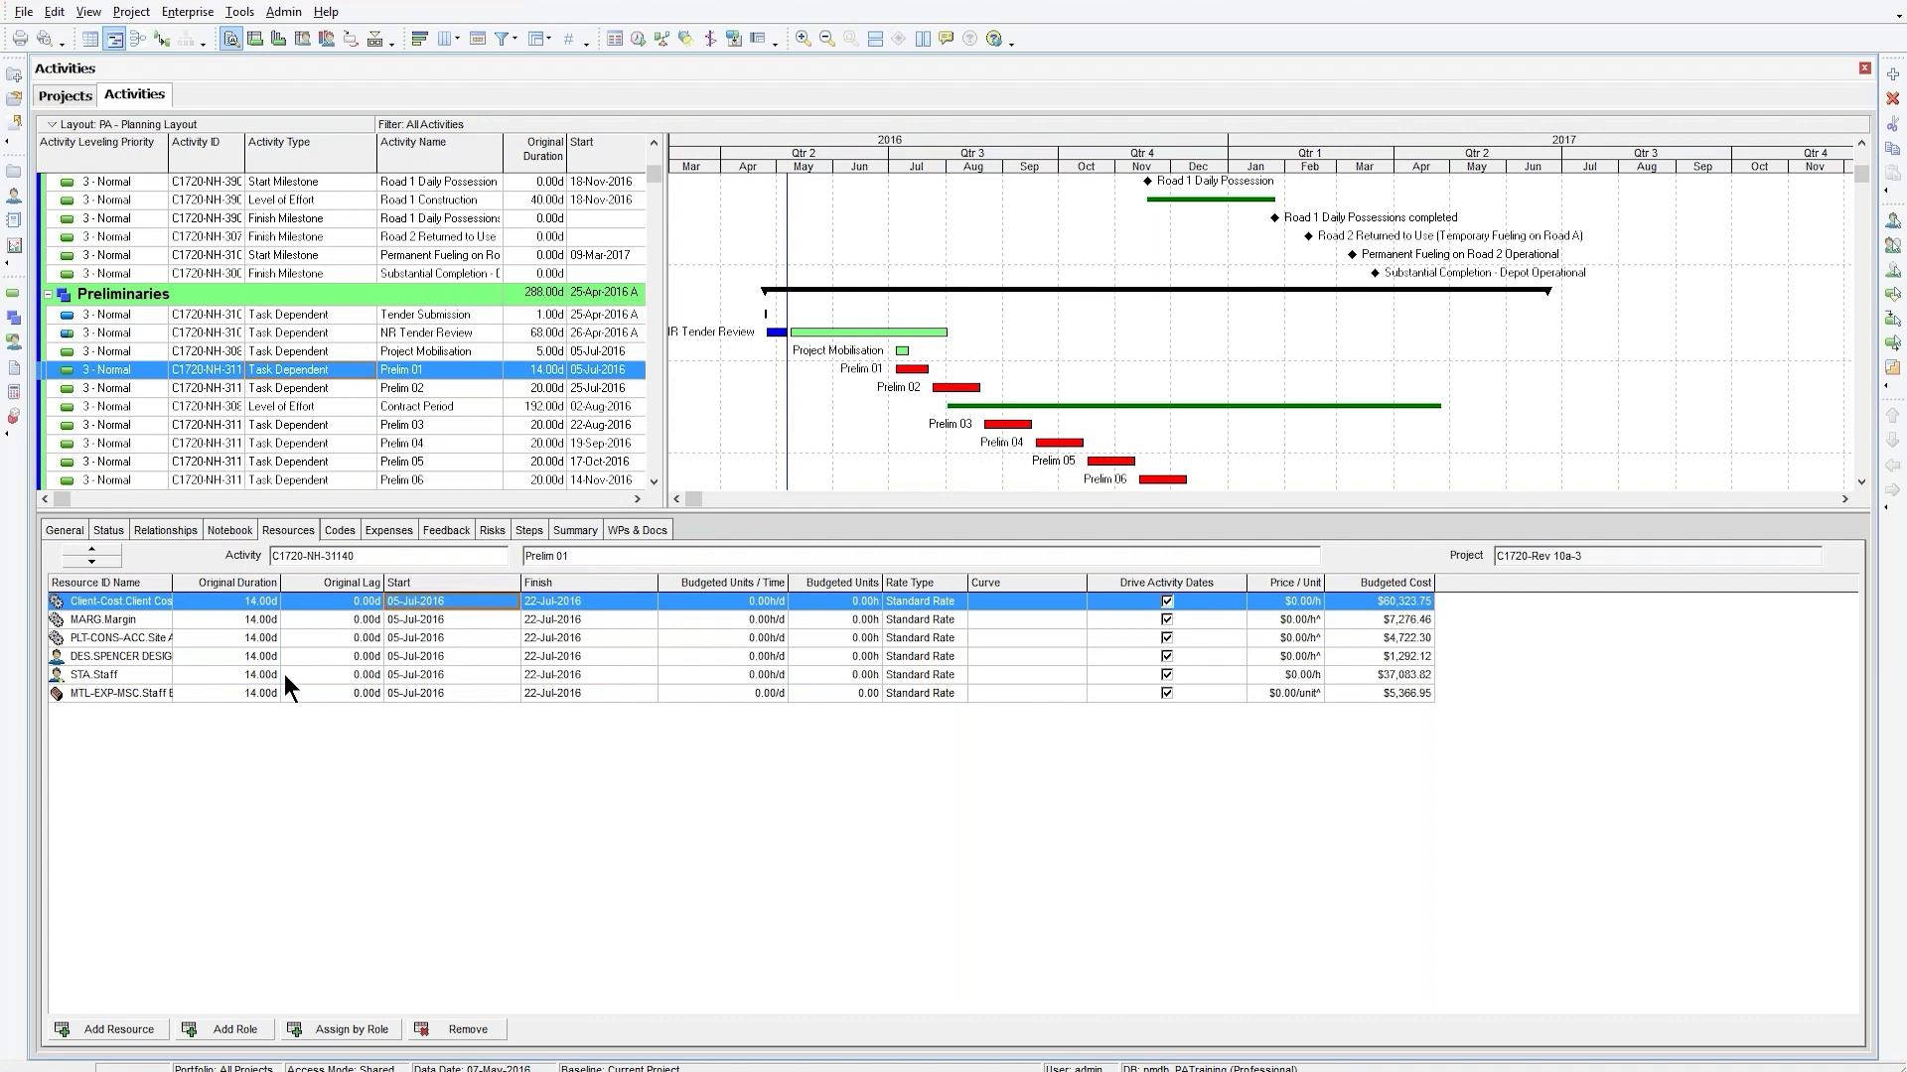
left_click(469, 656)
left_click(504, 657)
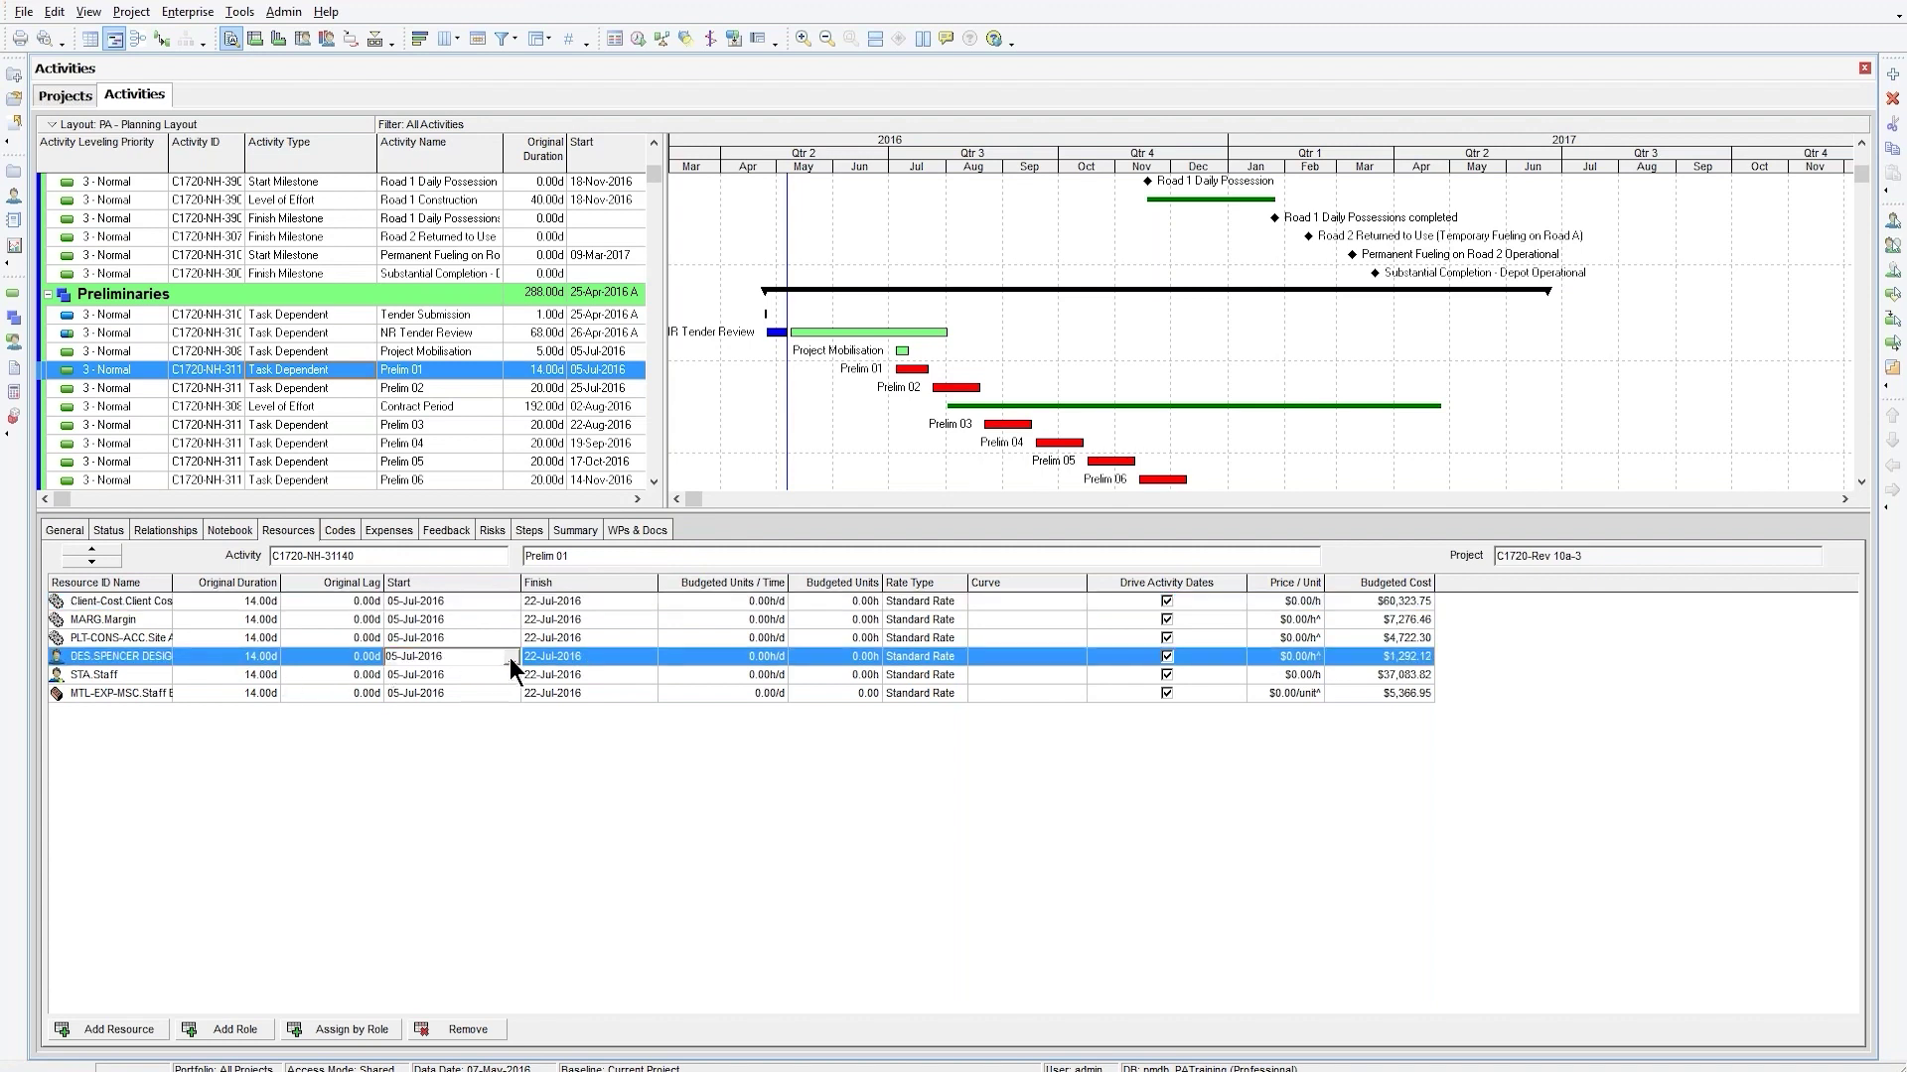
left_click(509, 658)
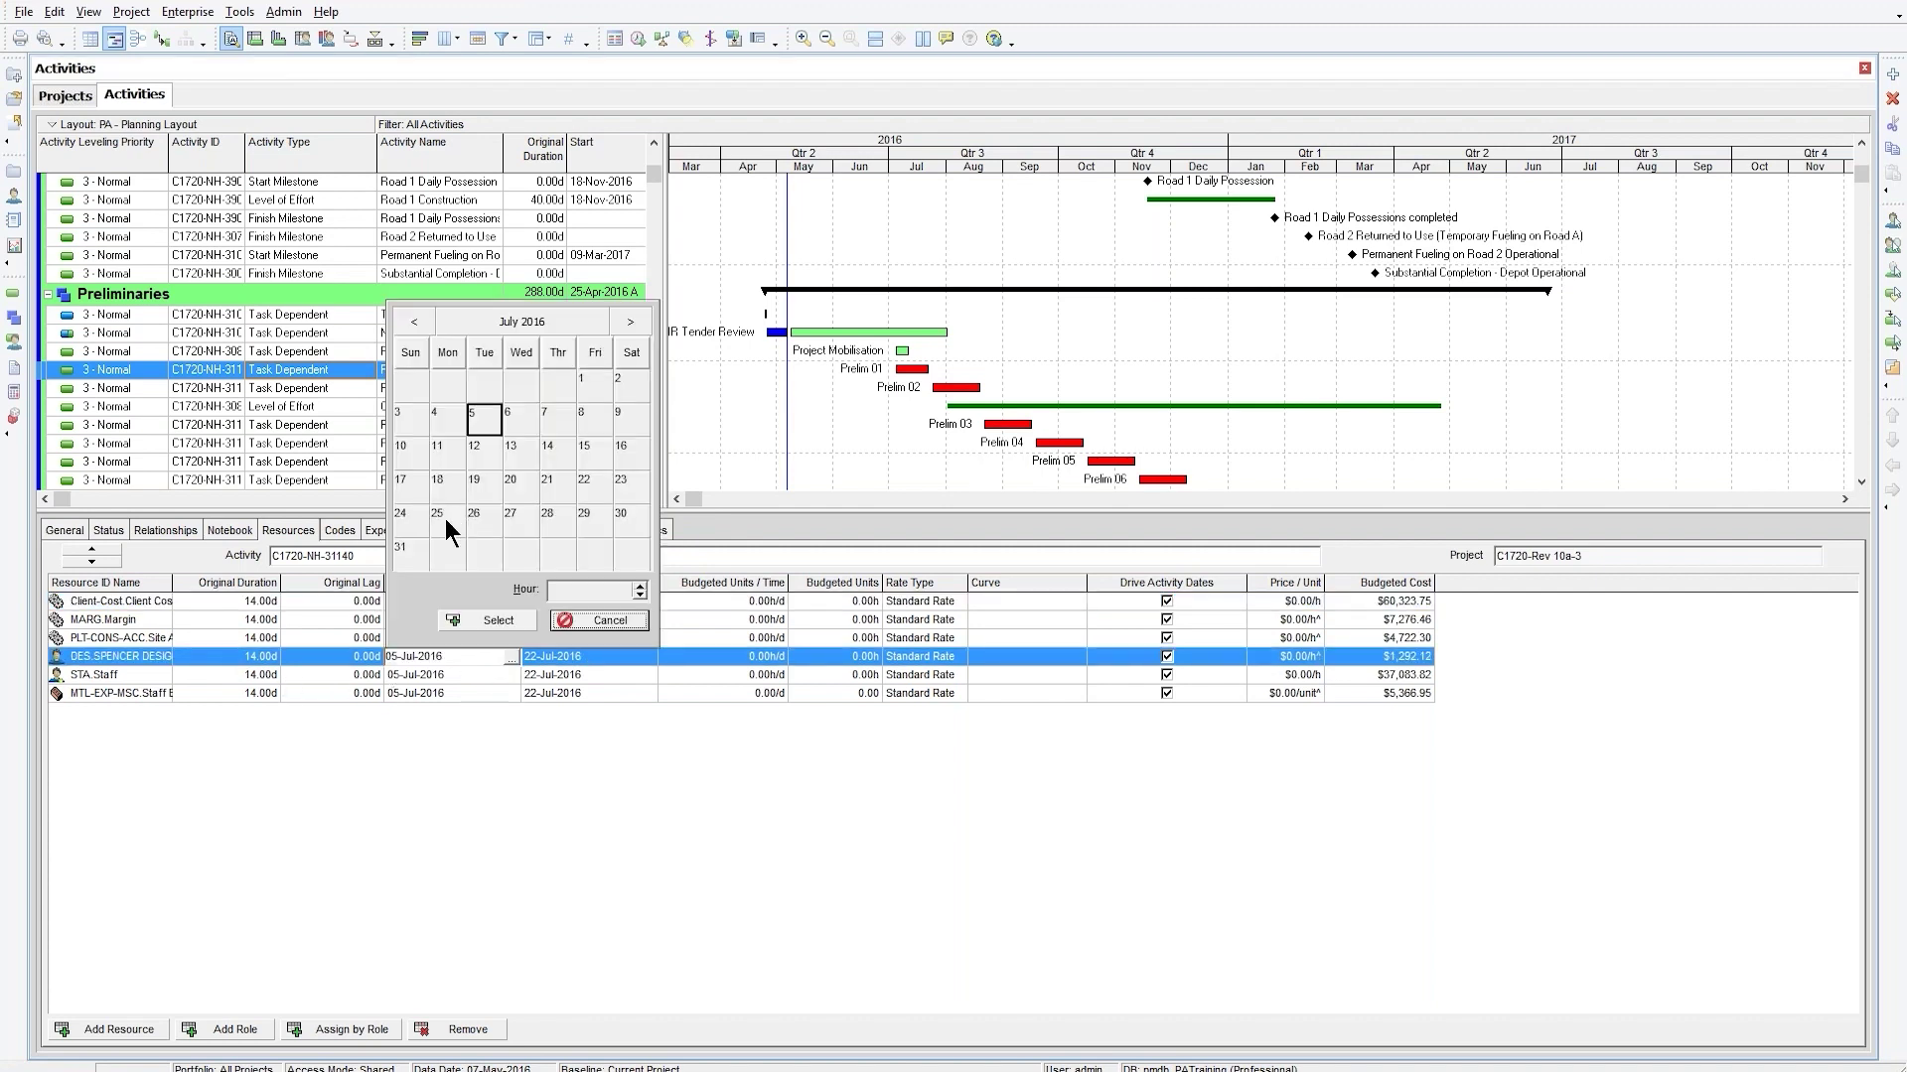
left_click(437, 447)
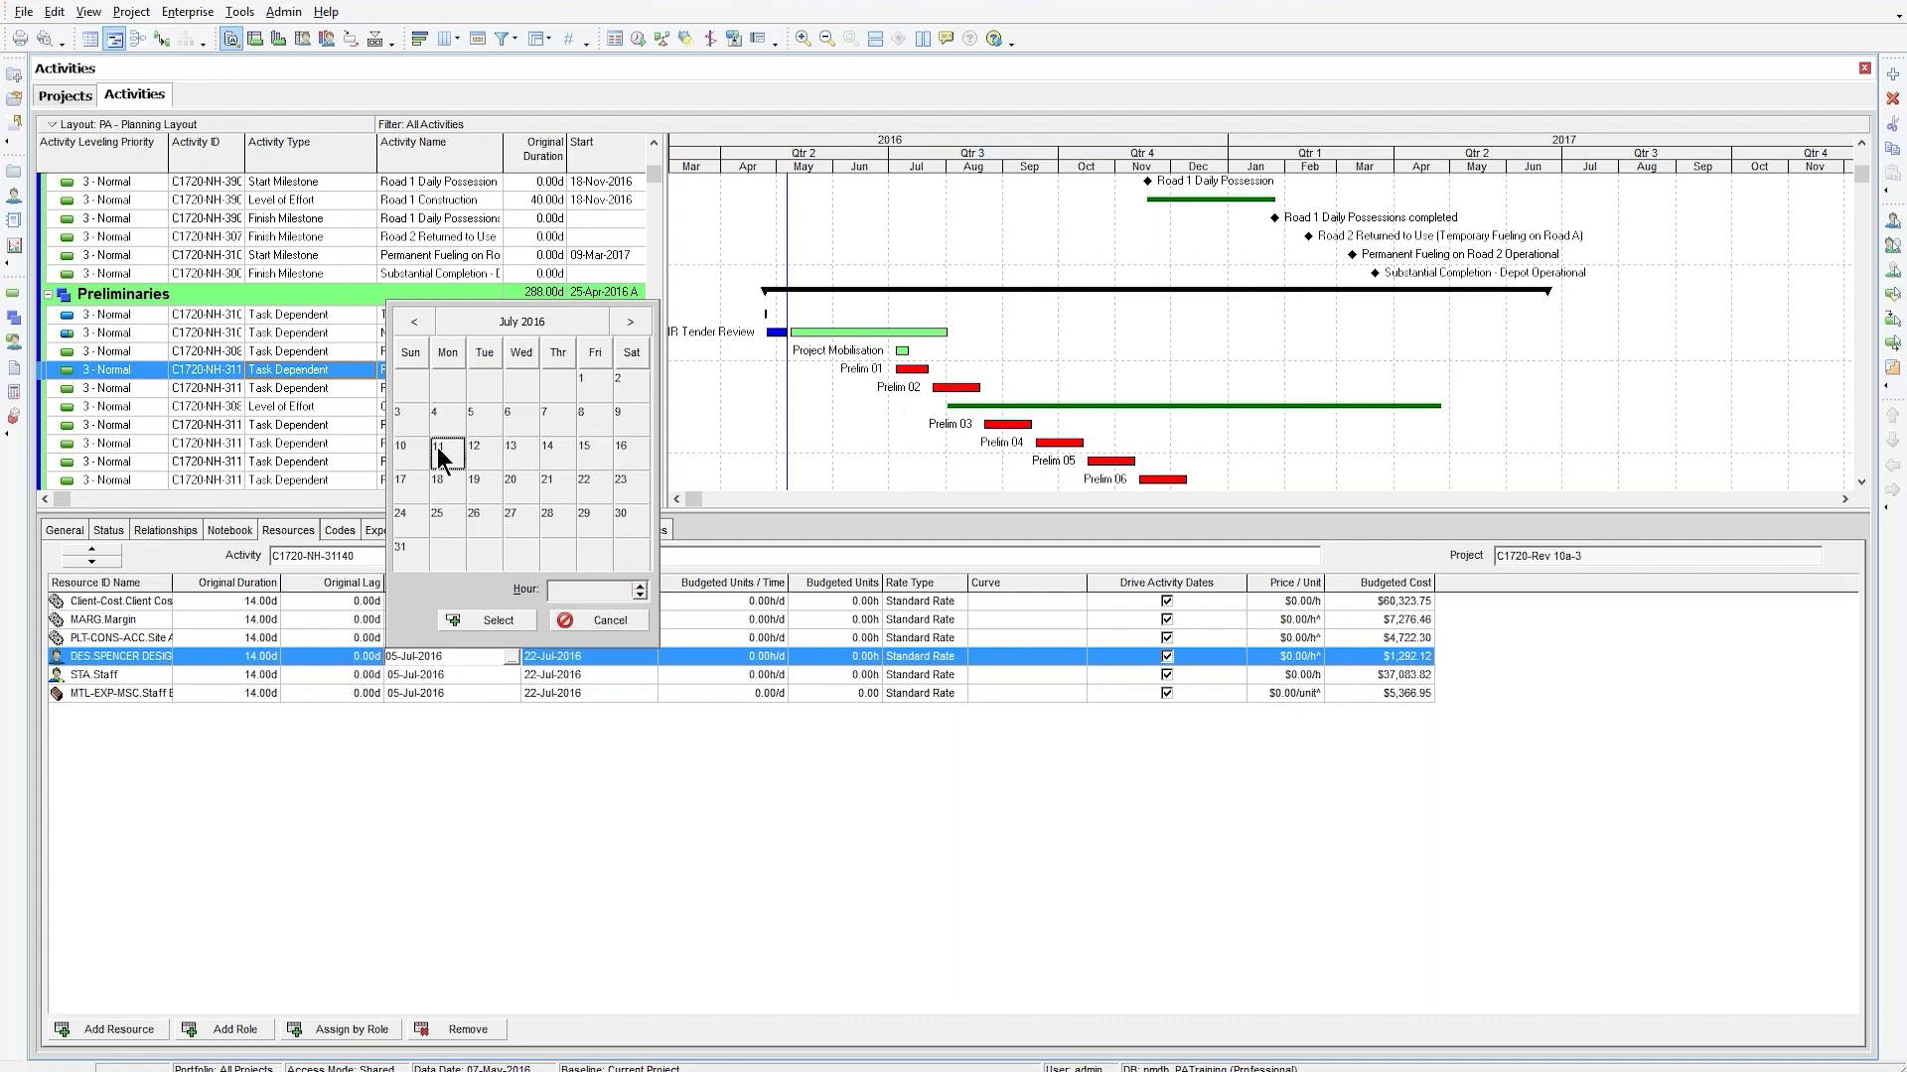
left_click(474, 616)
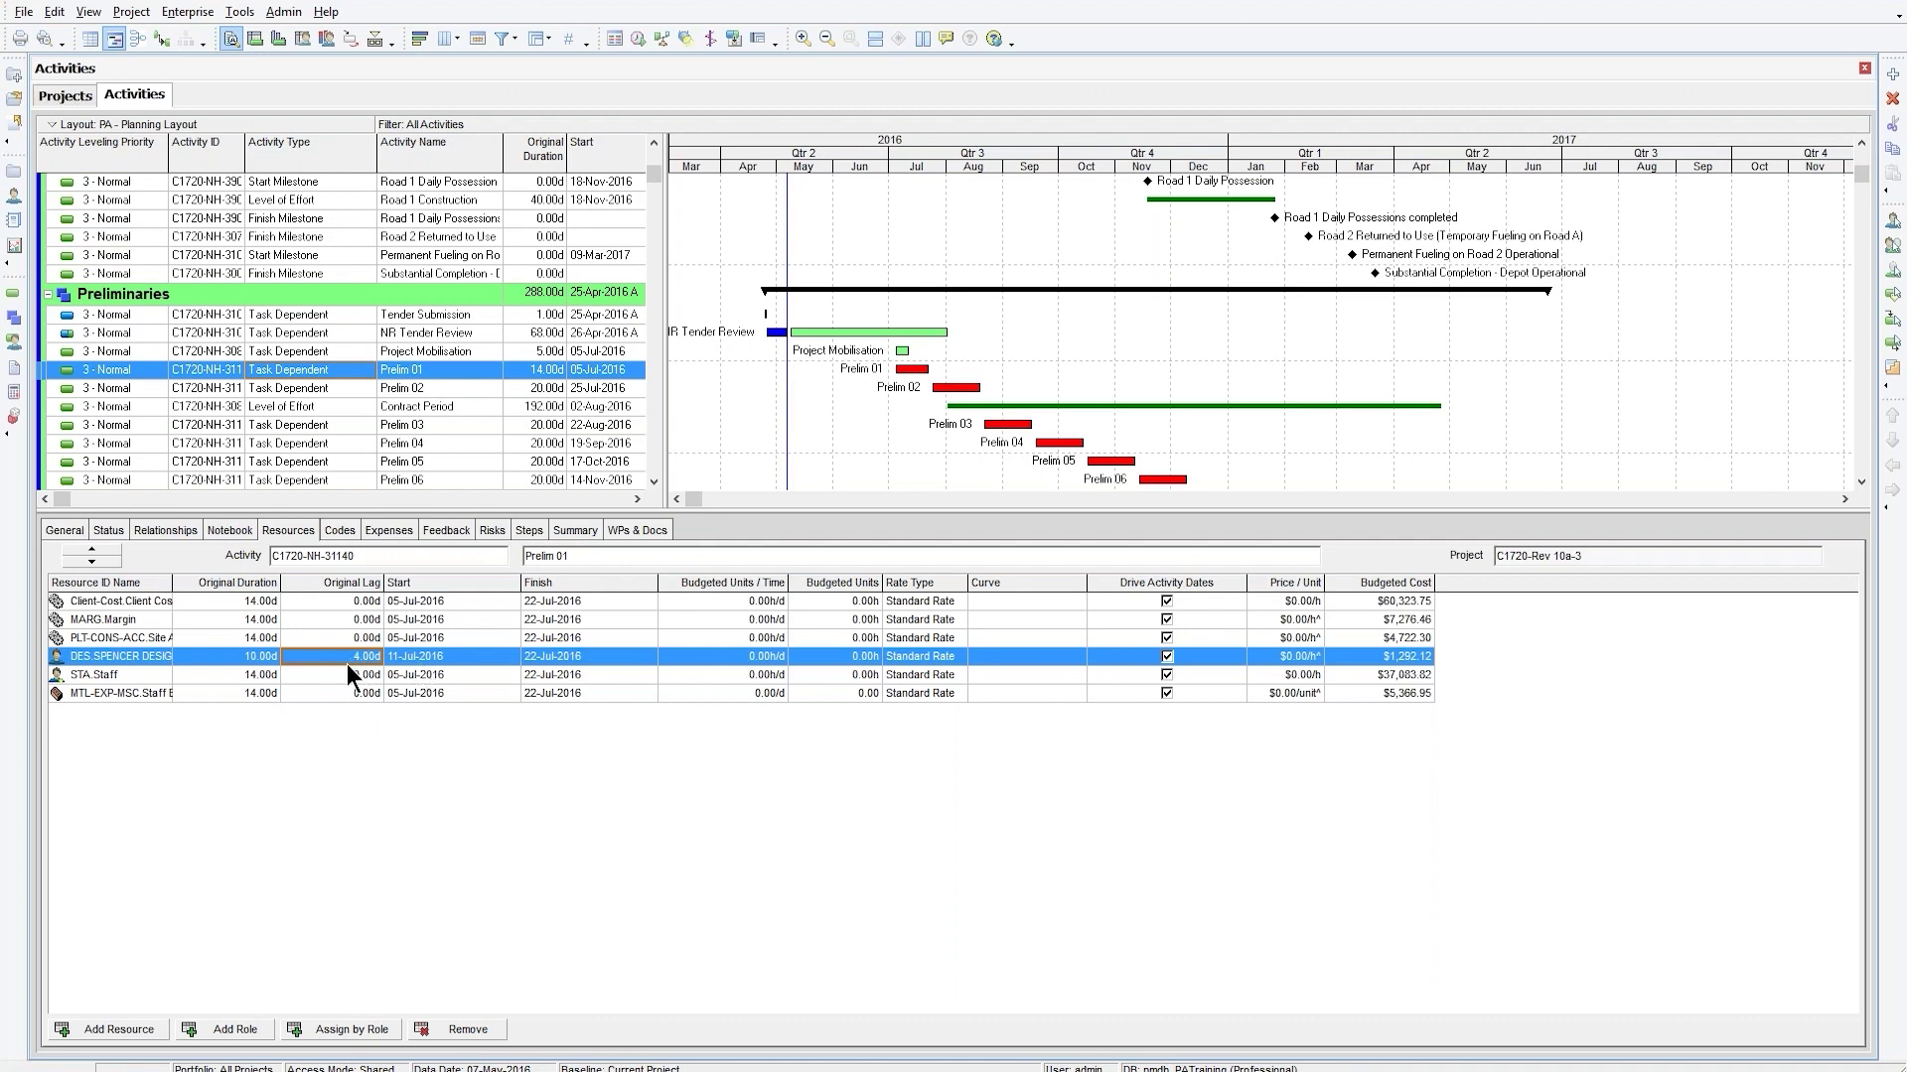
right_click(318, 585)
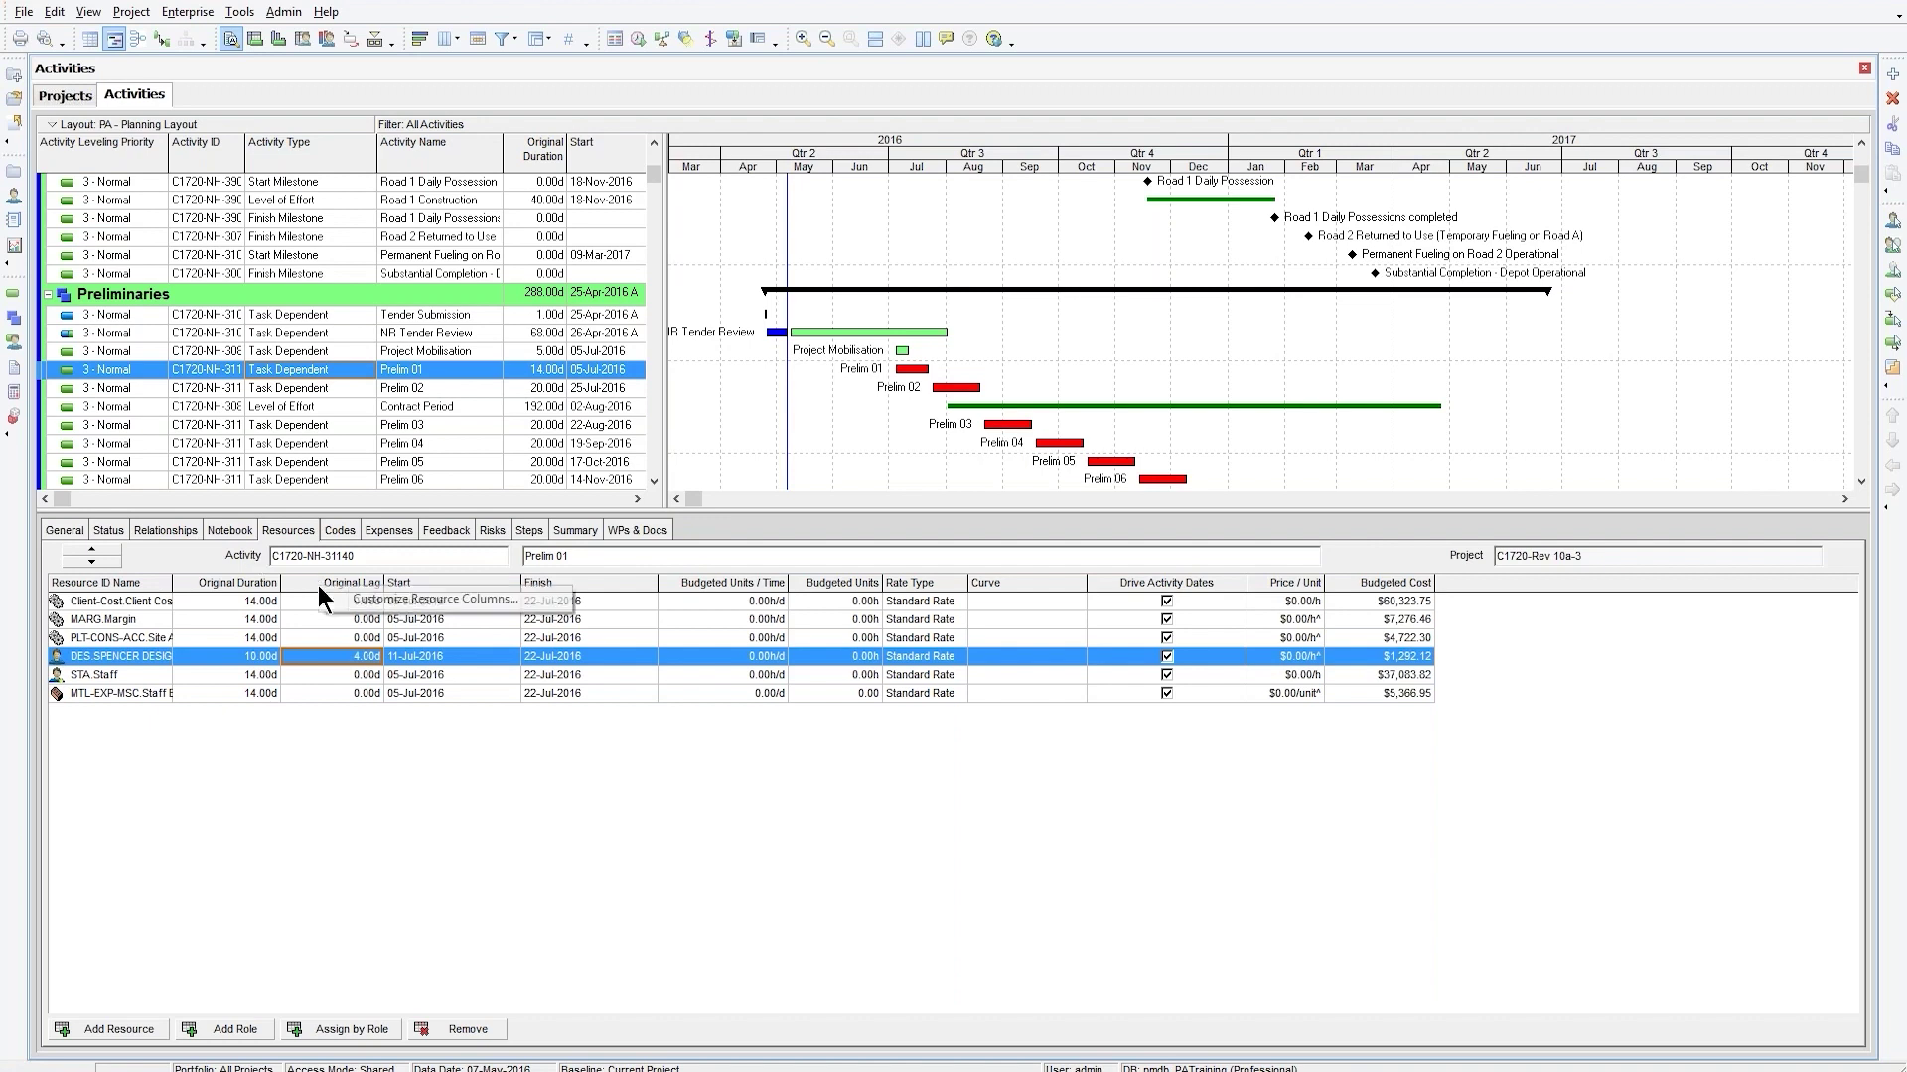
left_click(82, 14)
left_click(109, 93)
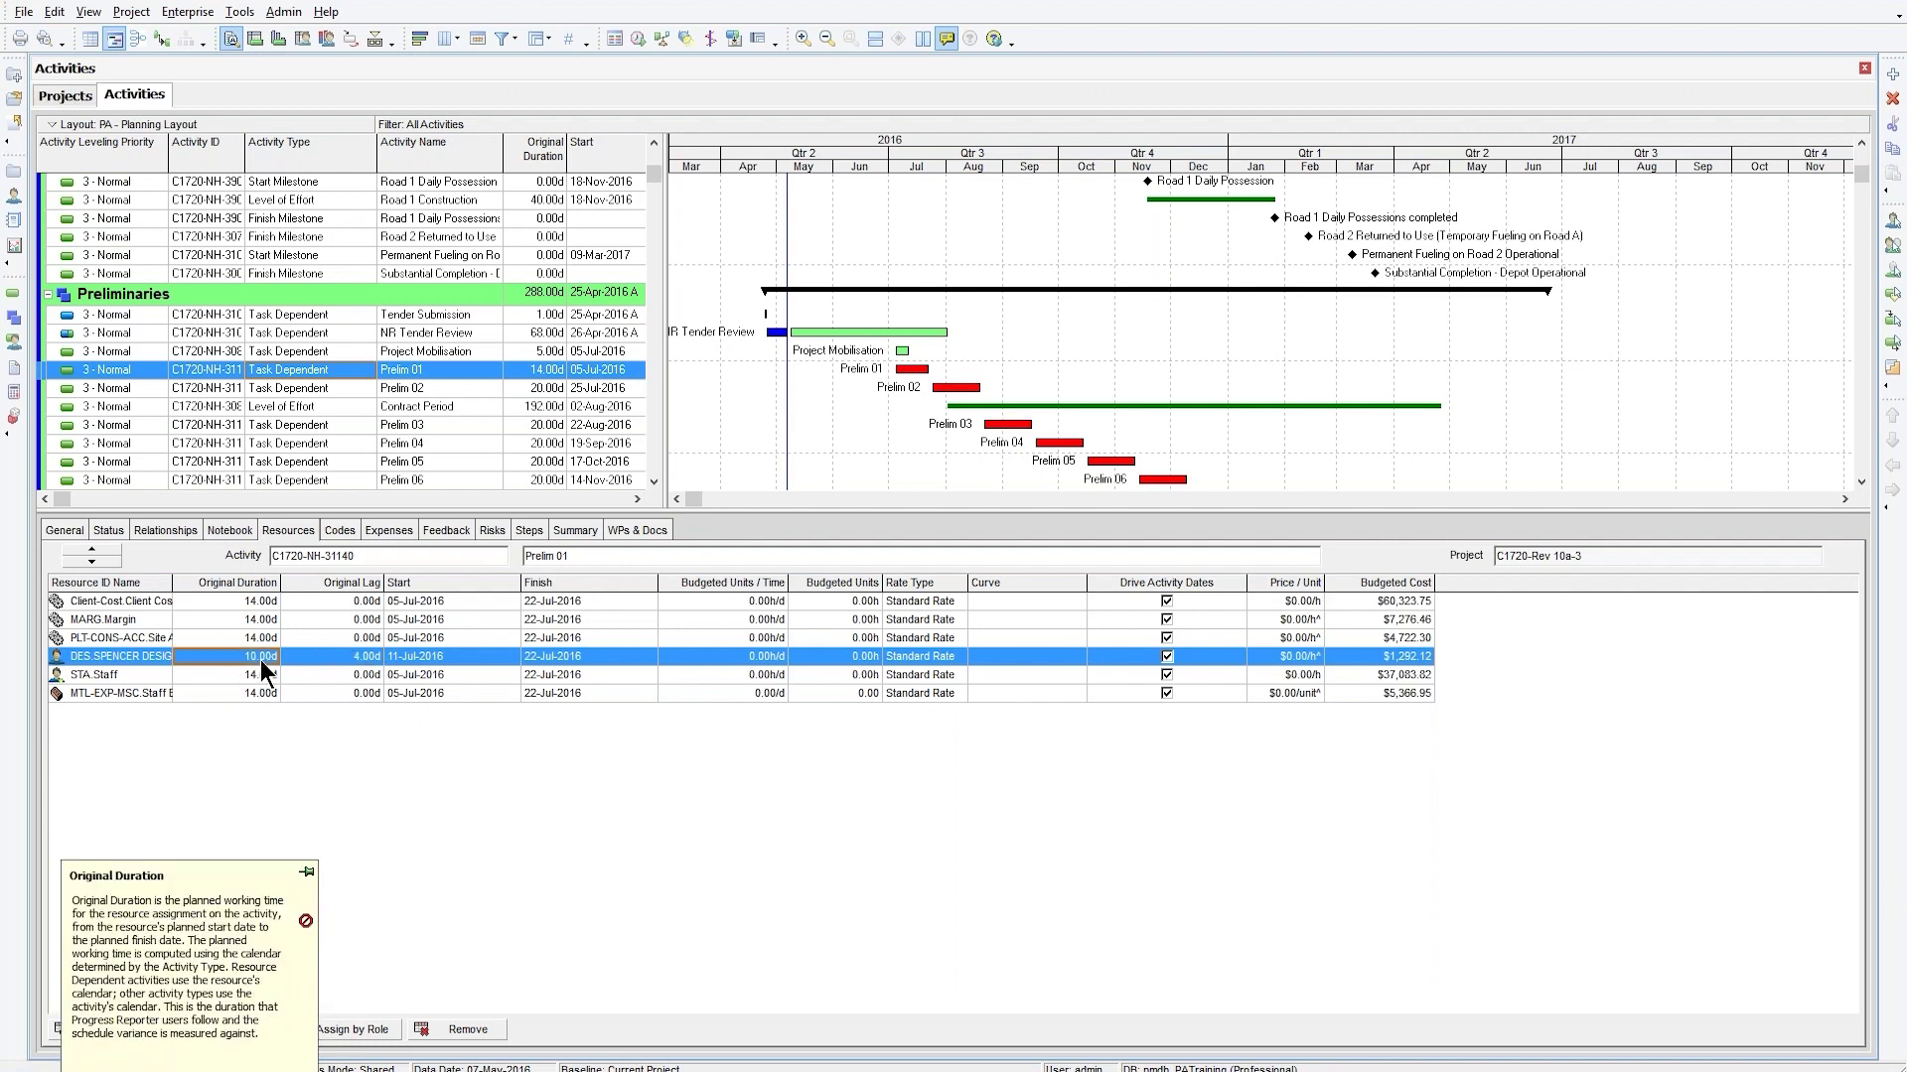
left_click(88, 12)
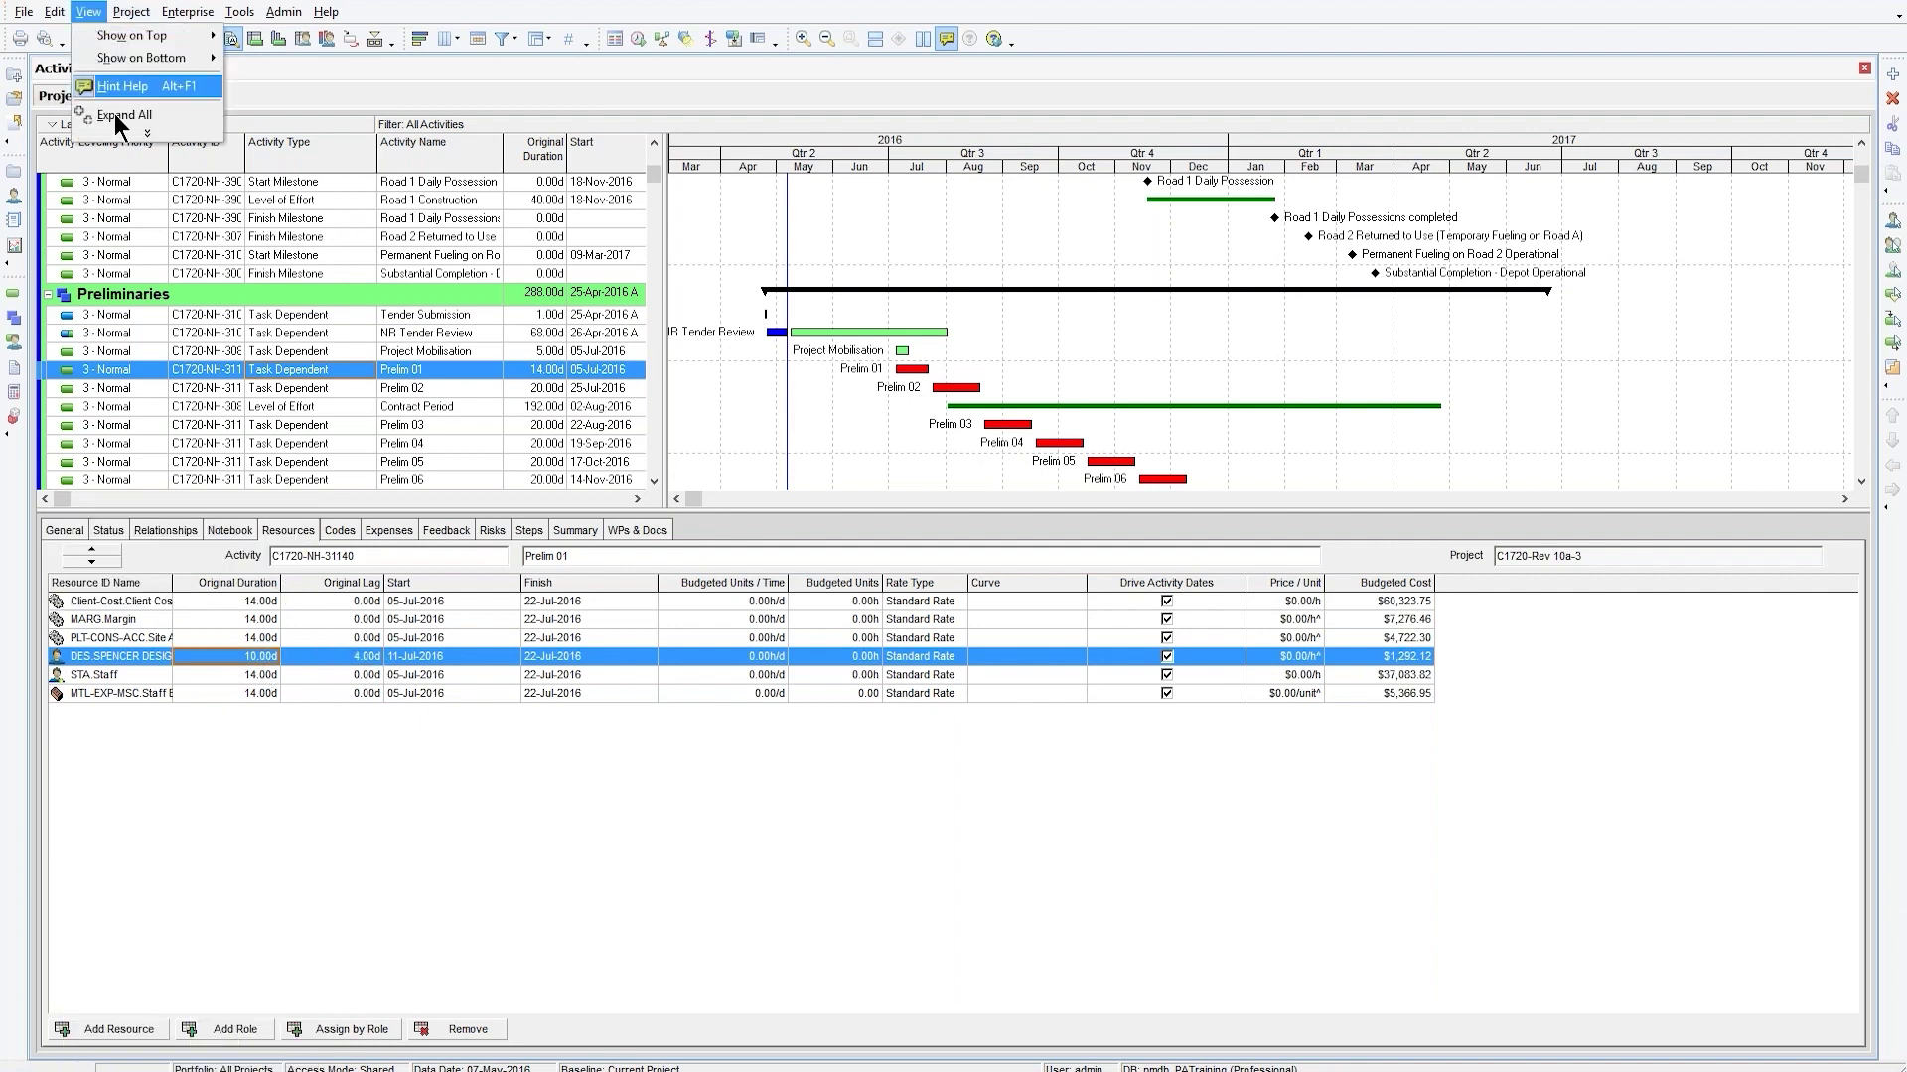
left_click(123, 87)
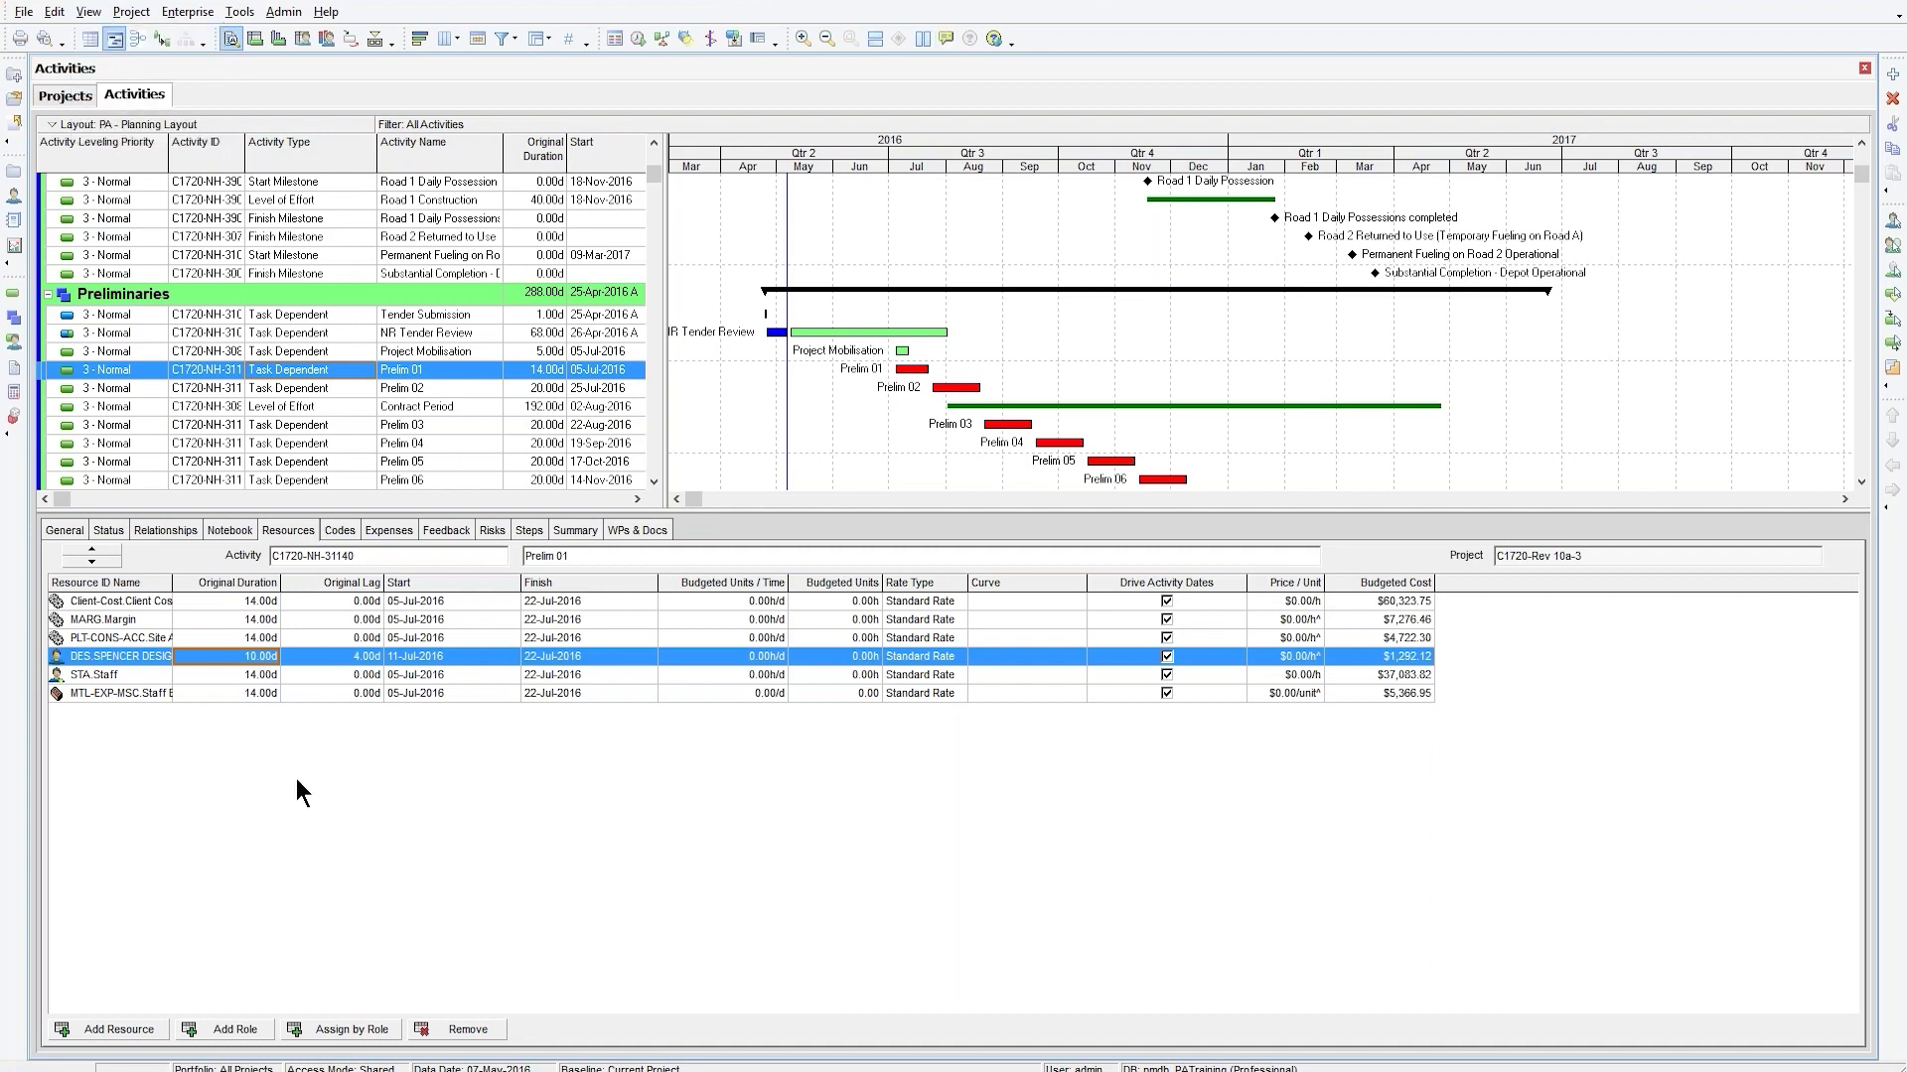
- Give the design assignment a 7.00d Original Duration and a 5.00d Original Lag
left_click(264, 651)
type("5")
key("BackSpace")
type("7")
key("Return")
left_click(331, 661)
left_click(360, 659)
type("7")
key("Return")
left_click(359, 660)
key("Return")
- Widen the resource table to reveal the design assignment's Finish date of 25-Jul-2016
left_click(574, 656)
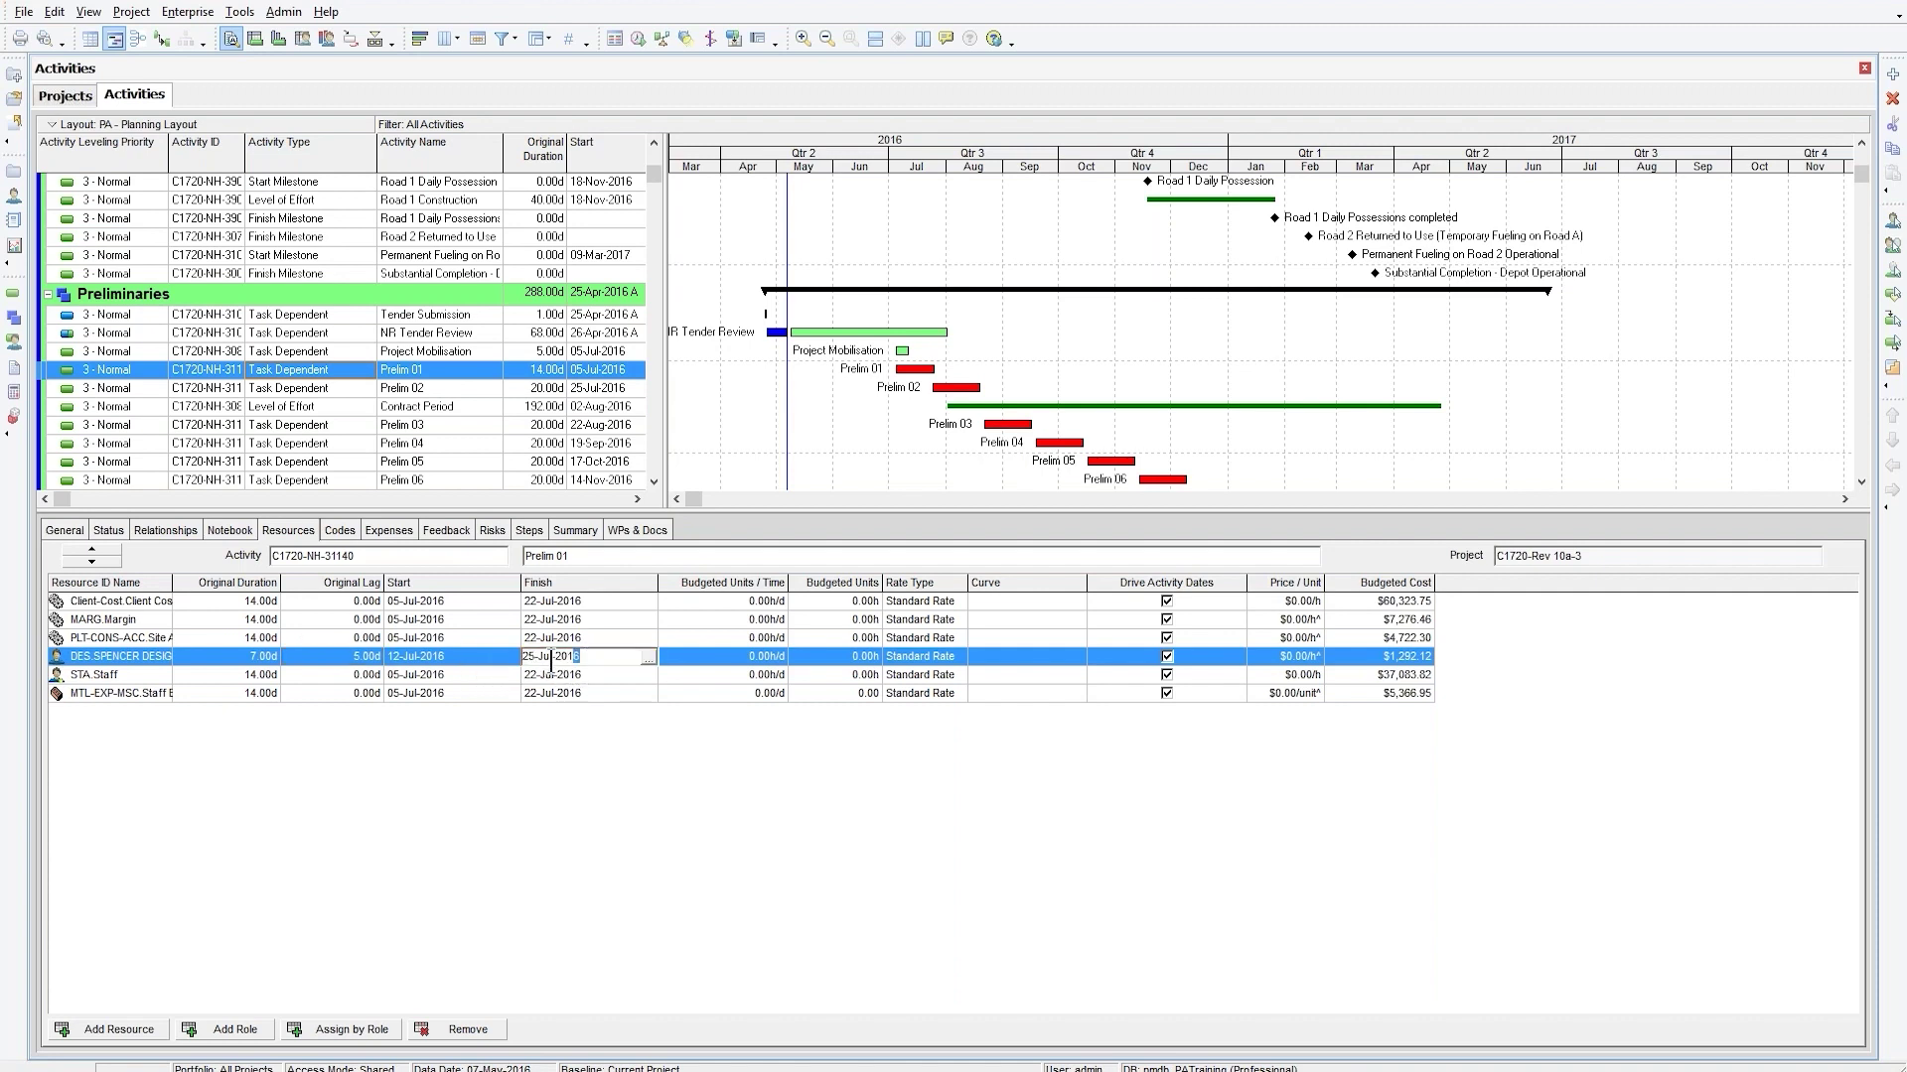
left_click_drag(653, 175, 653, 189)
left_click_drag(664, 420, 802, 420)
scroll(731, 308, "up", 5)
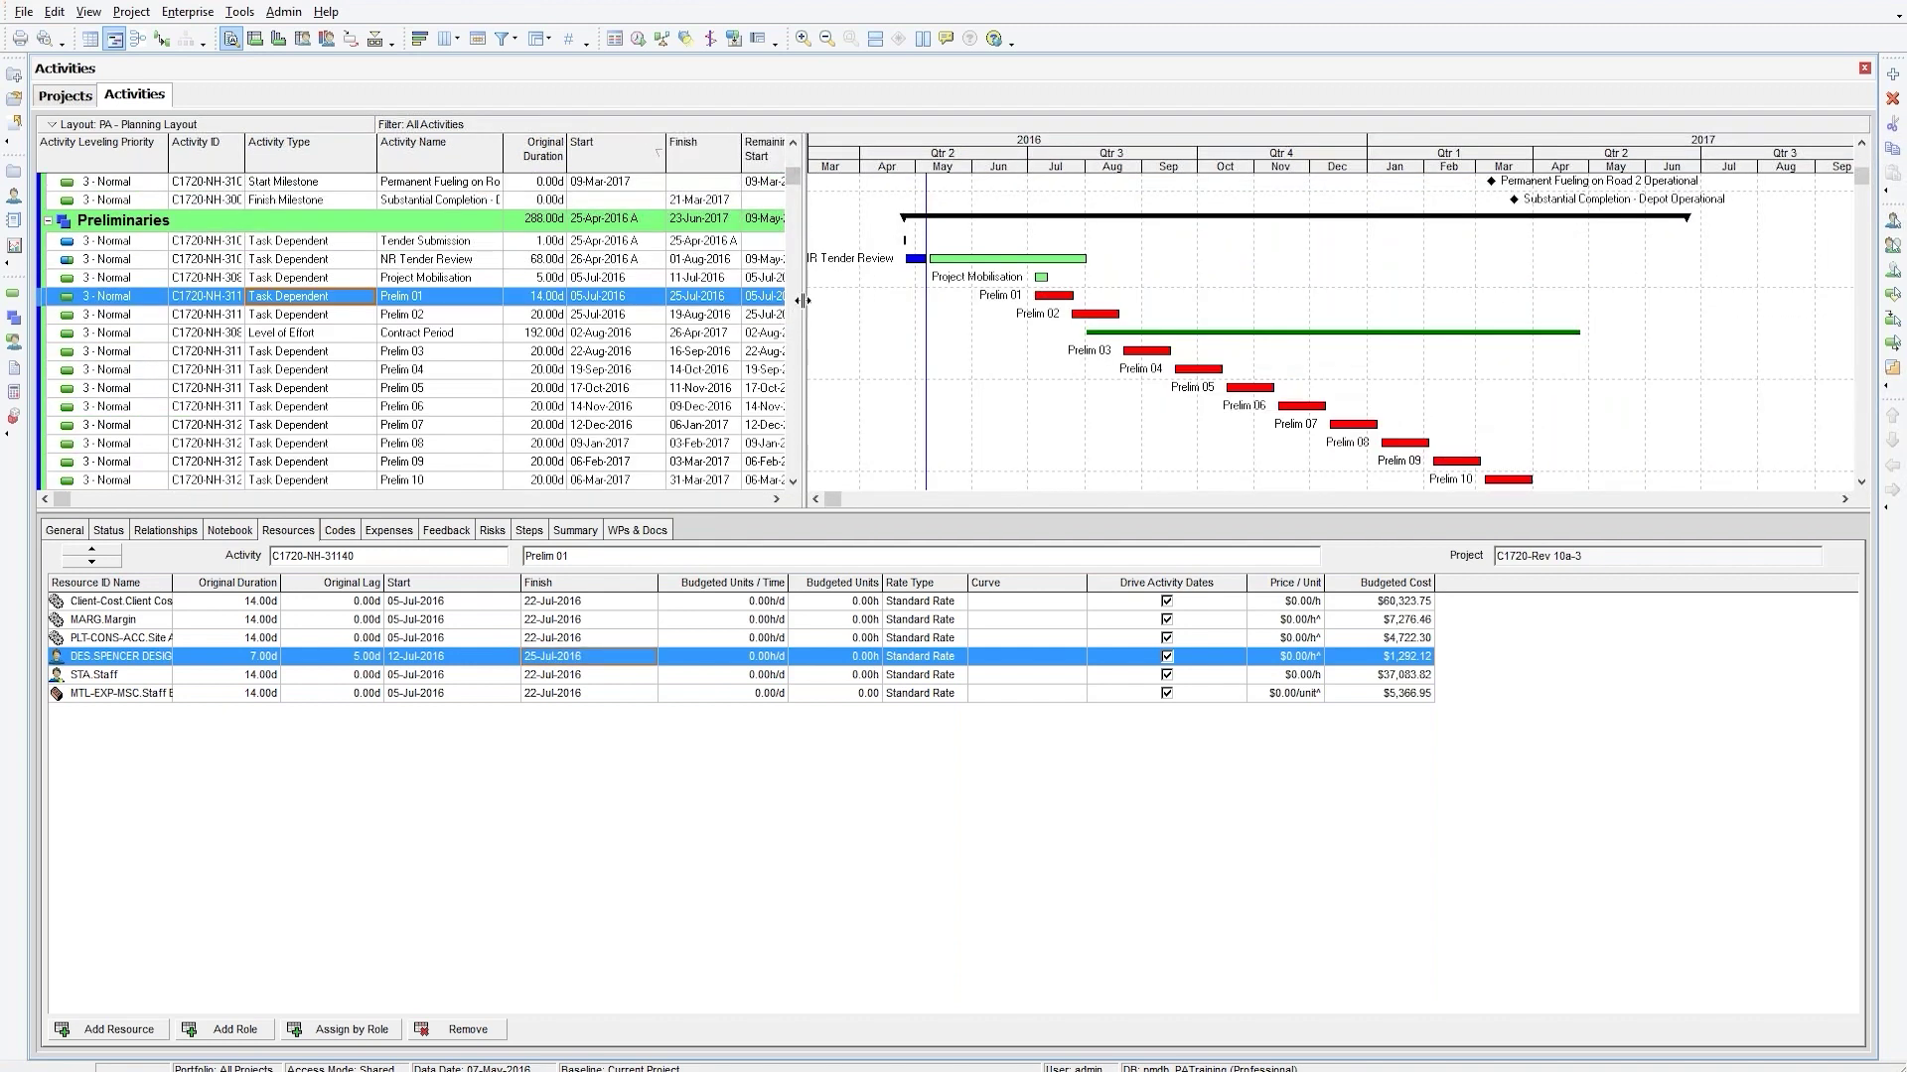
- Set the design assignment's Finish date to 27-Jul-2016 from the calendar
left_click(576, 656)
left_click(648, 656)
left_click(656, 518)
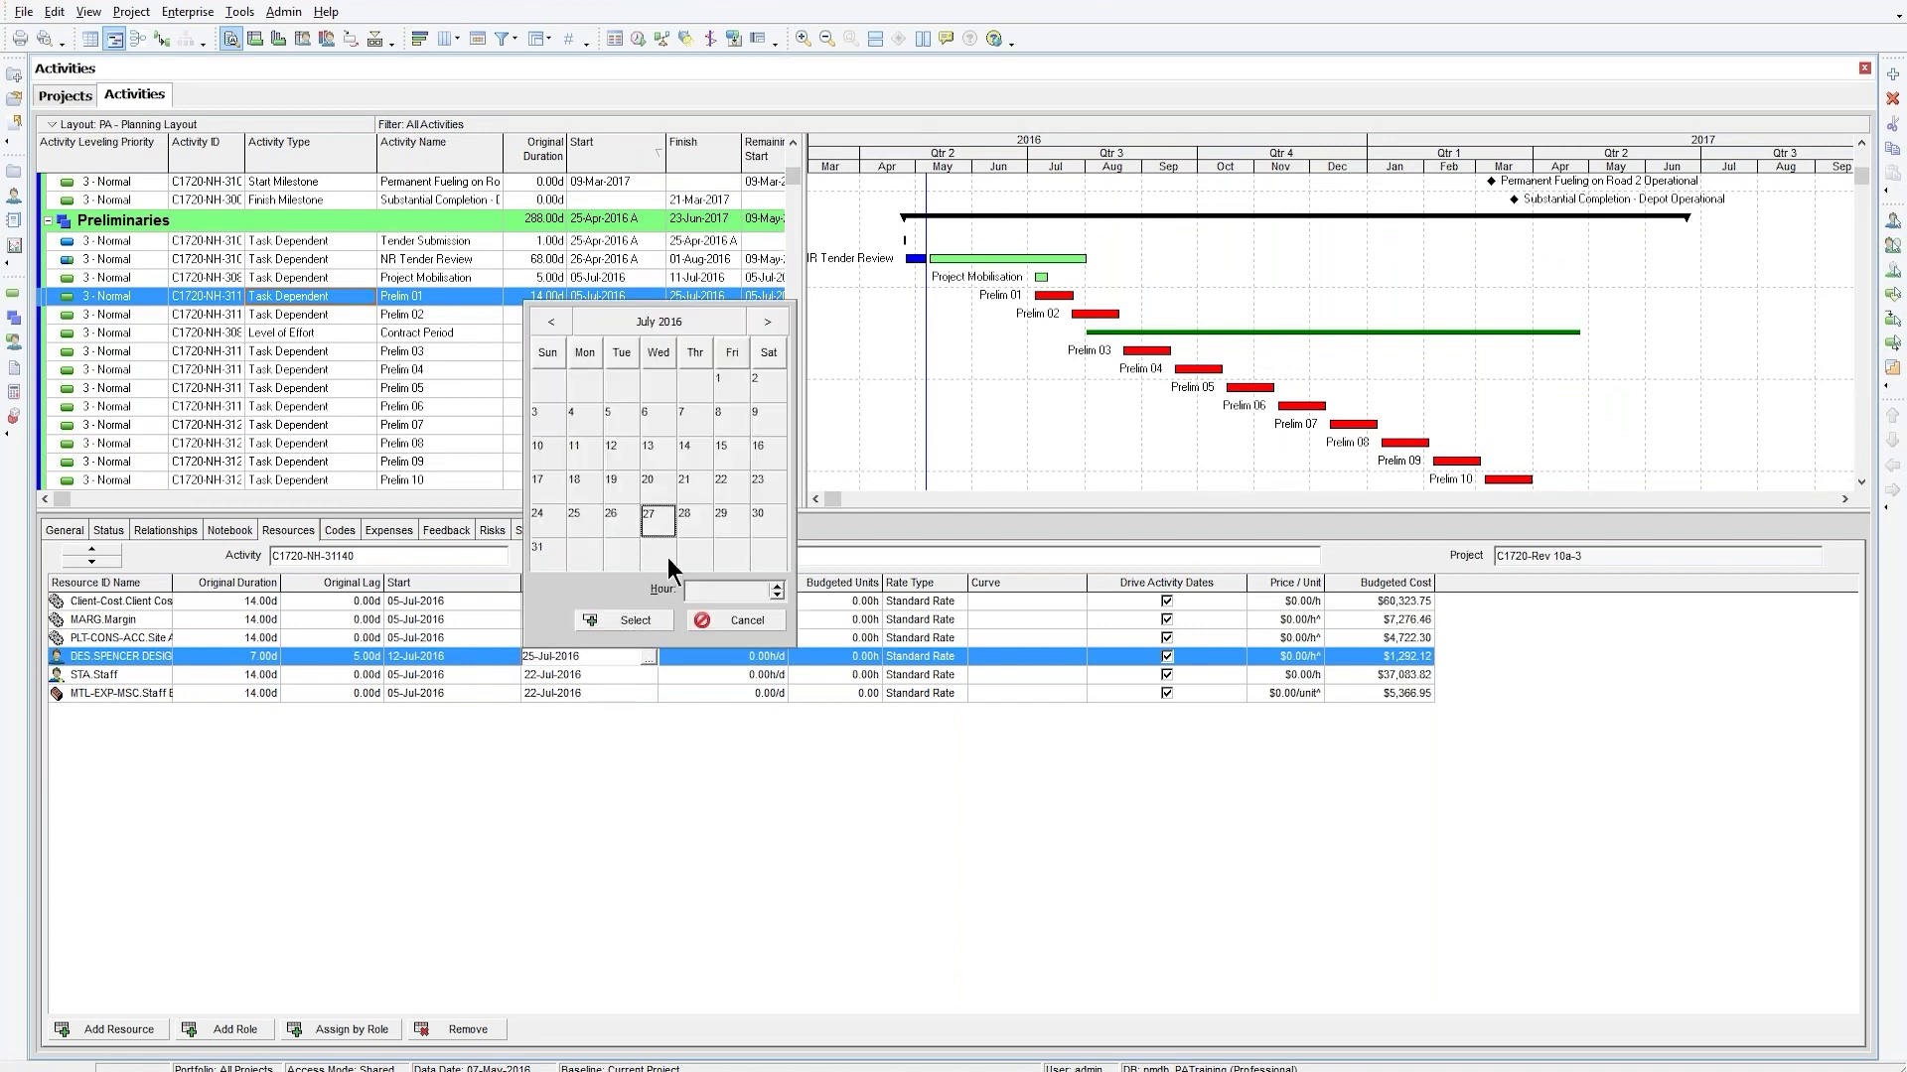
left_click(636, 620)
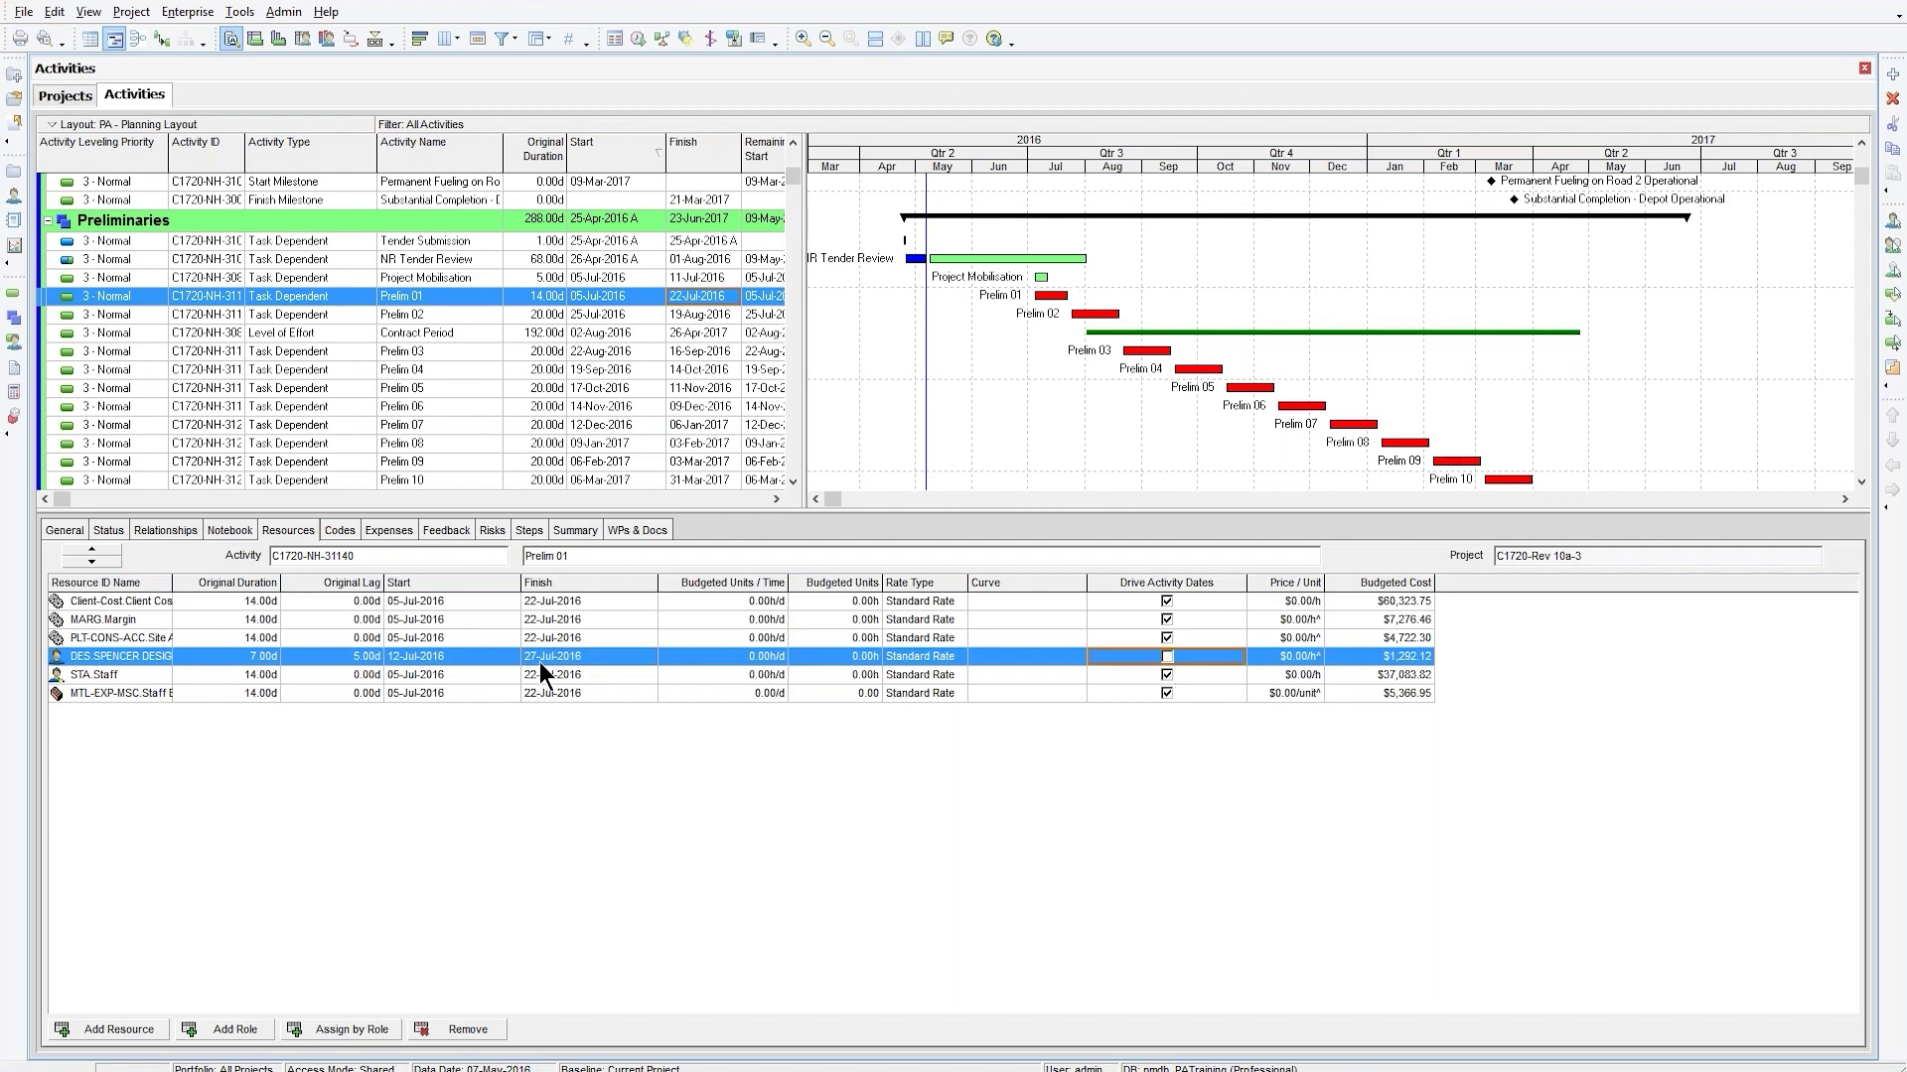
left_click(697, 301)
left_click(473, 657)
left_click(546, 656)
left_click(1166, 657)
- Narrow the Curve and Drive Activity Dates columns in the resource table
left_click_drag(1086, 583, 1033, 580)
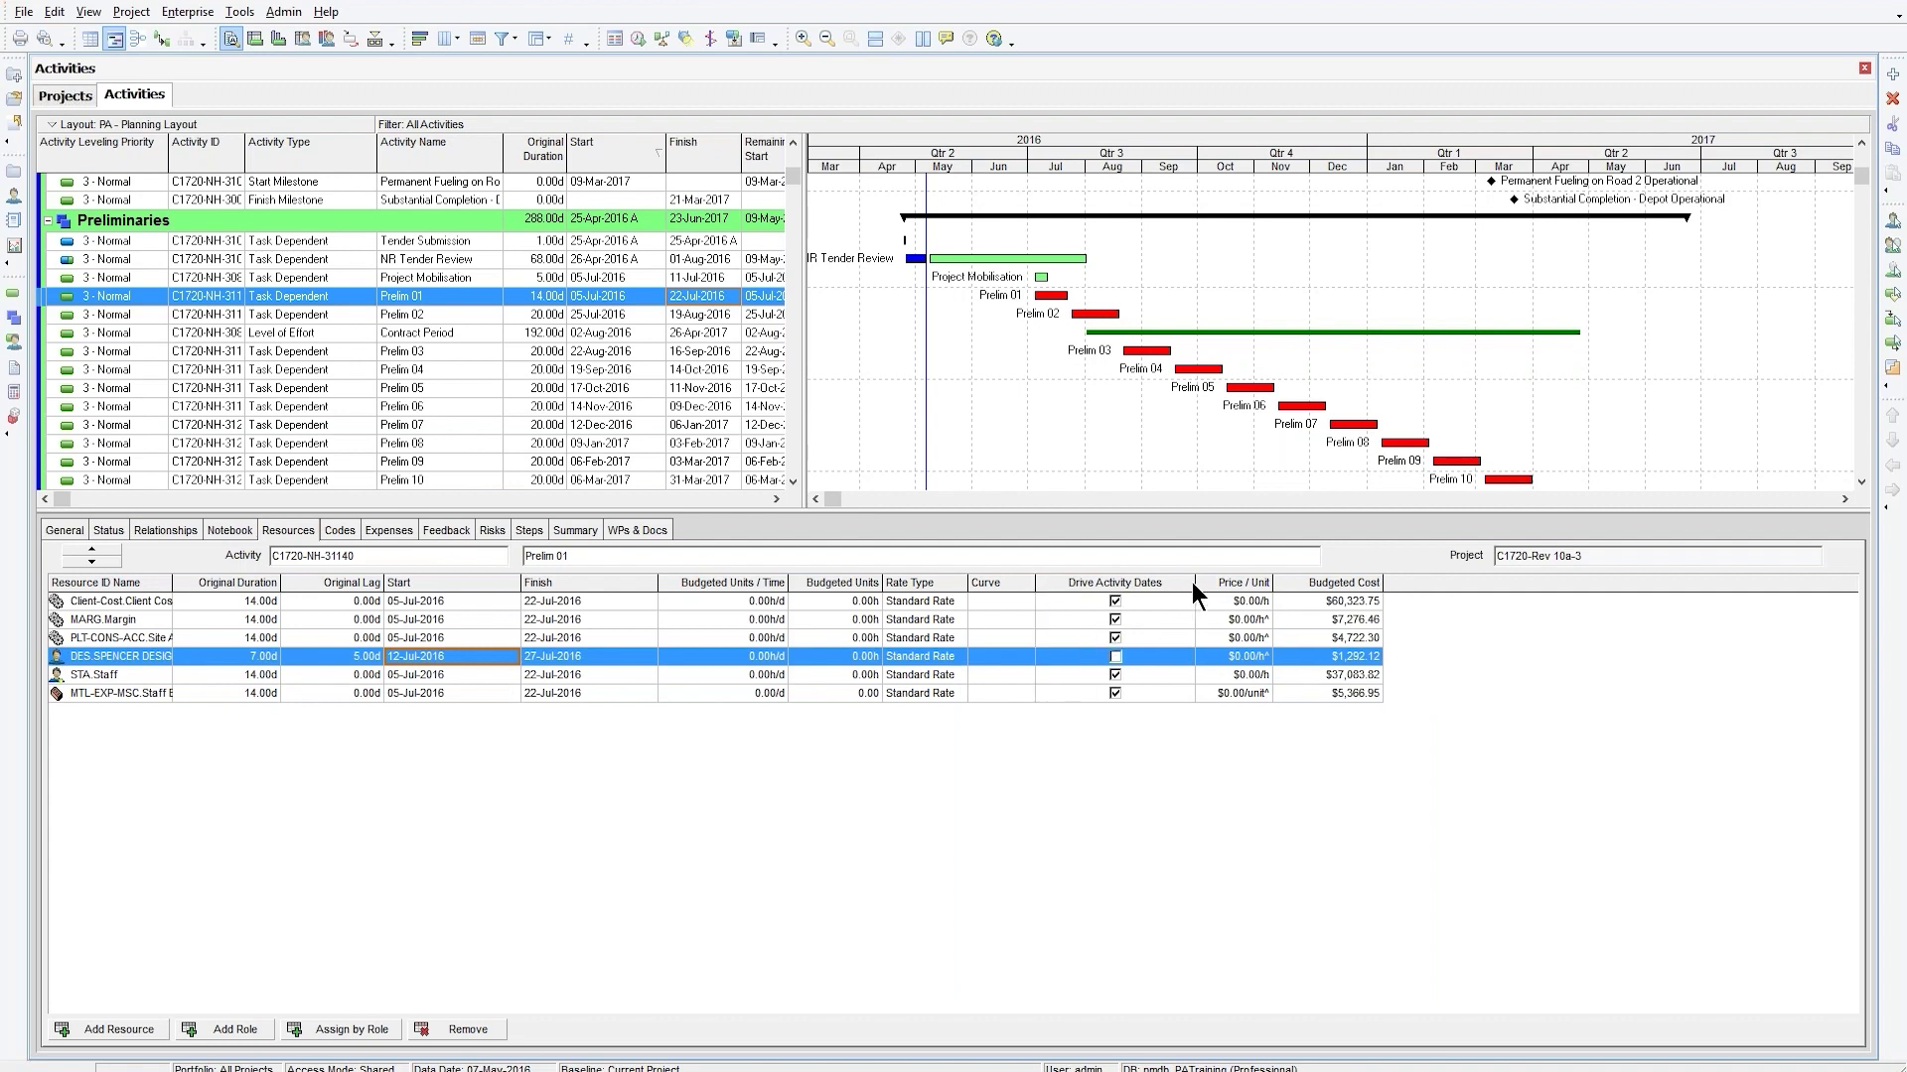
left_click_drag(1194, 586, 1173, 586)
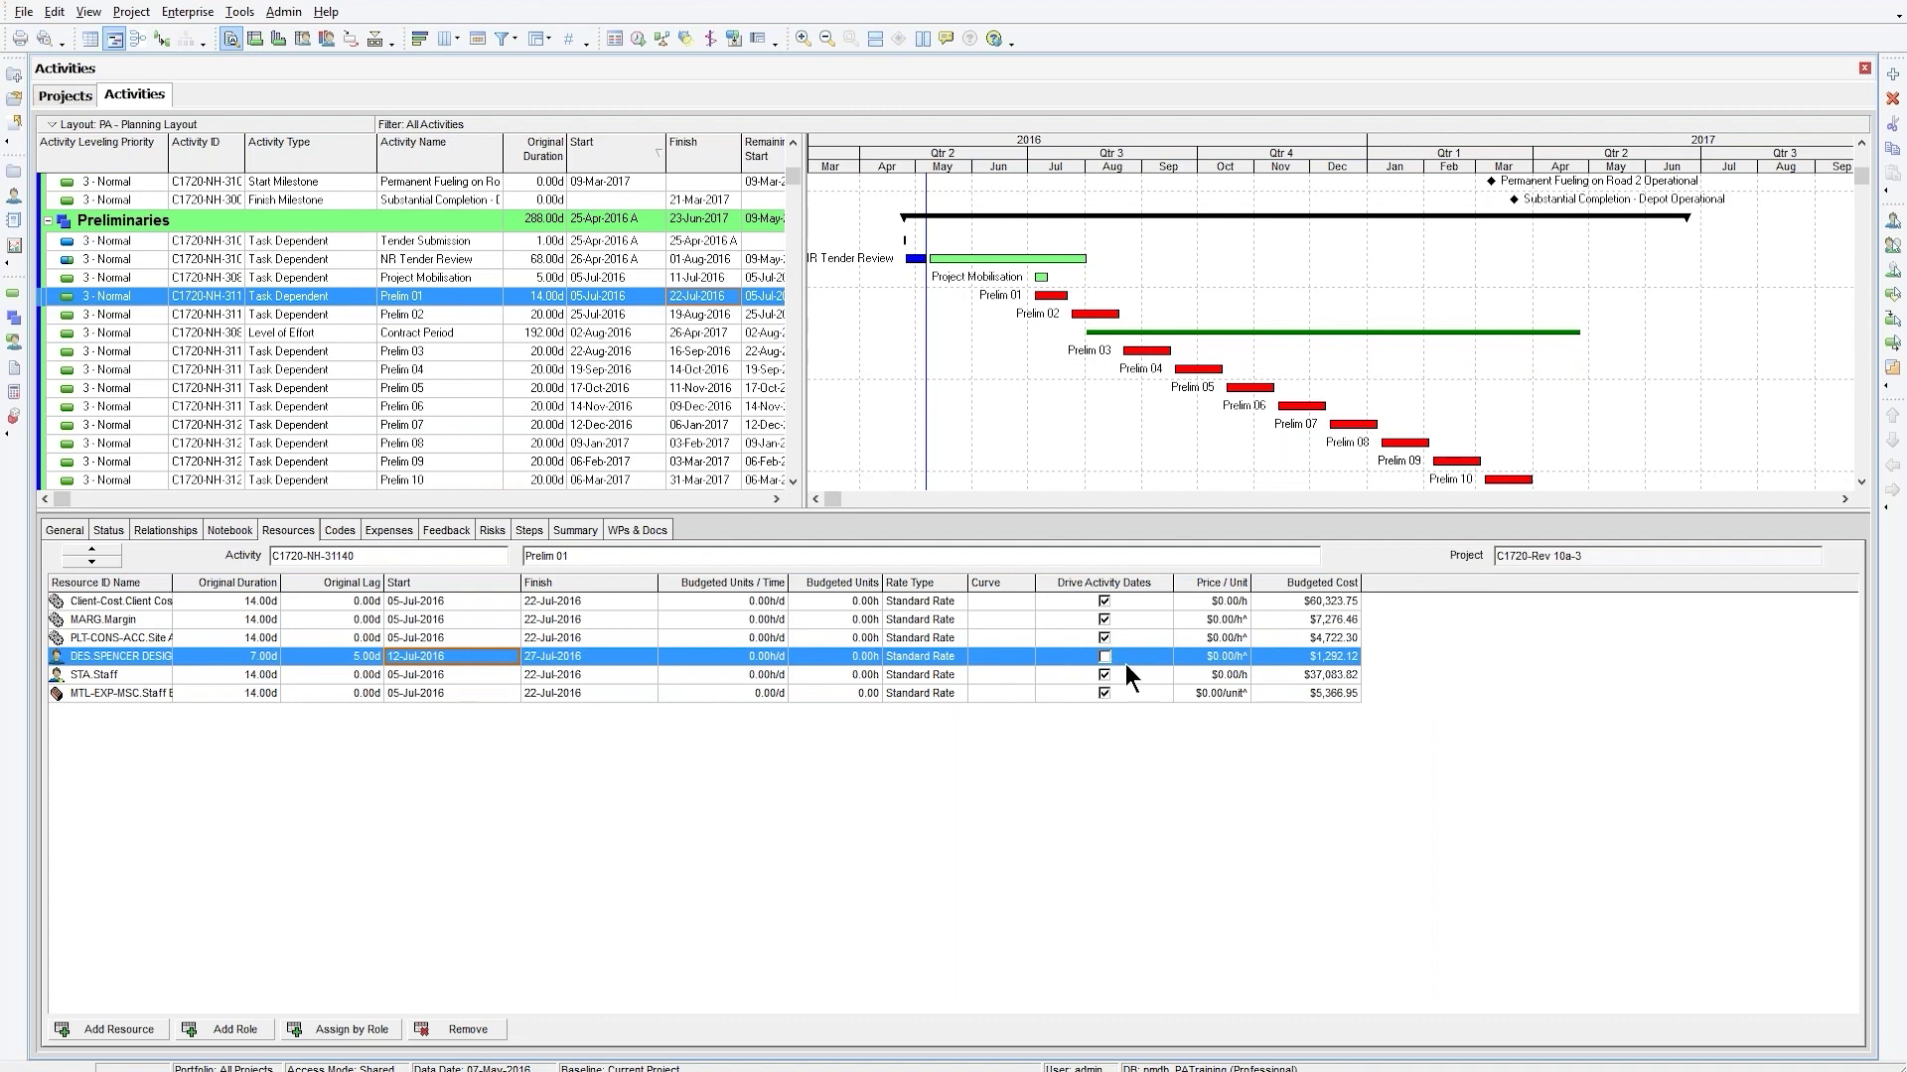